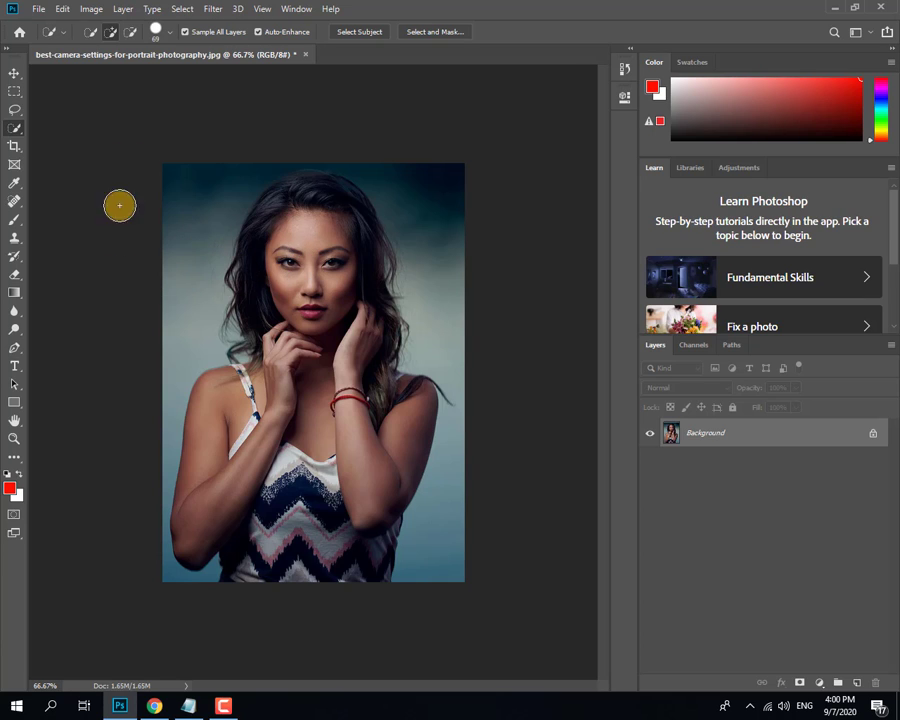
- Select the woman in the portrait automatically with Select Subject
left_click(362, 32)
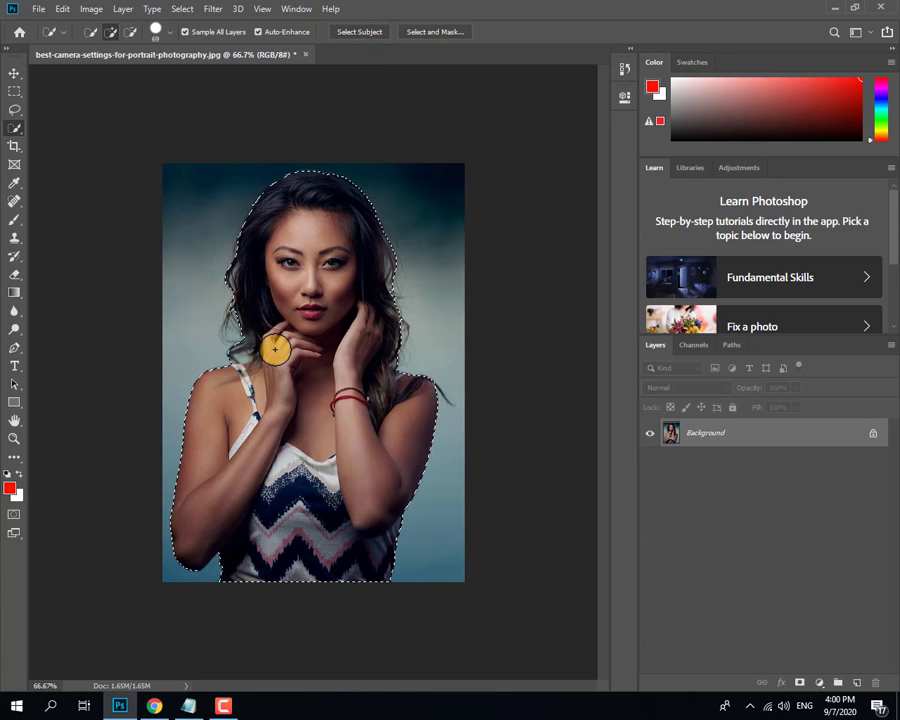
scroll(275, 349, "up", 4)
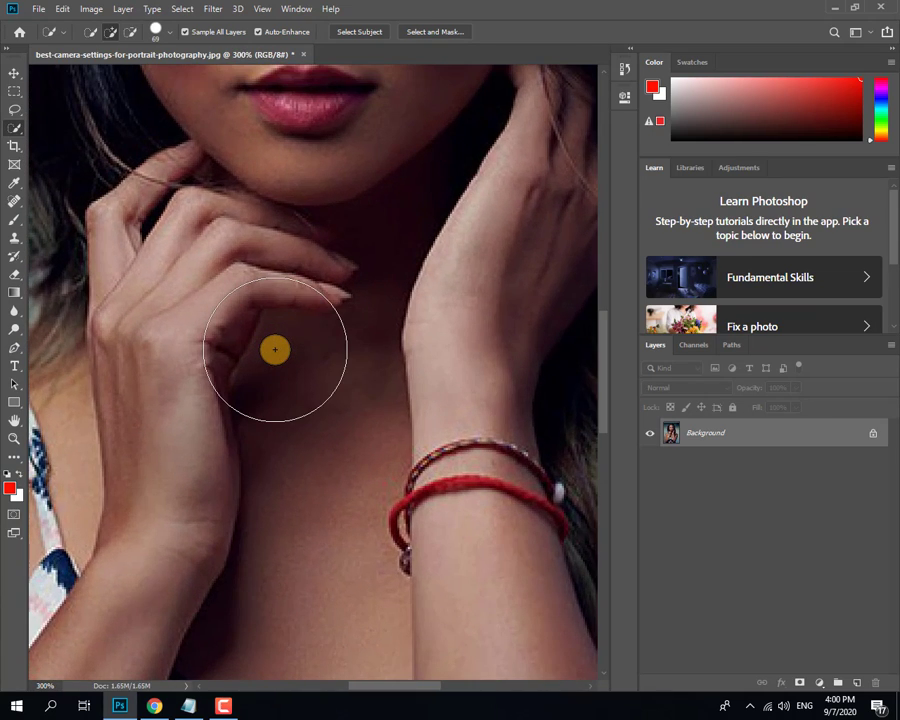
key("space")
left_click_drag(192, 330, 403, 502)
left_click_drag(296, 440, 400, 510)
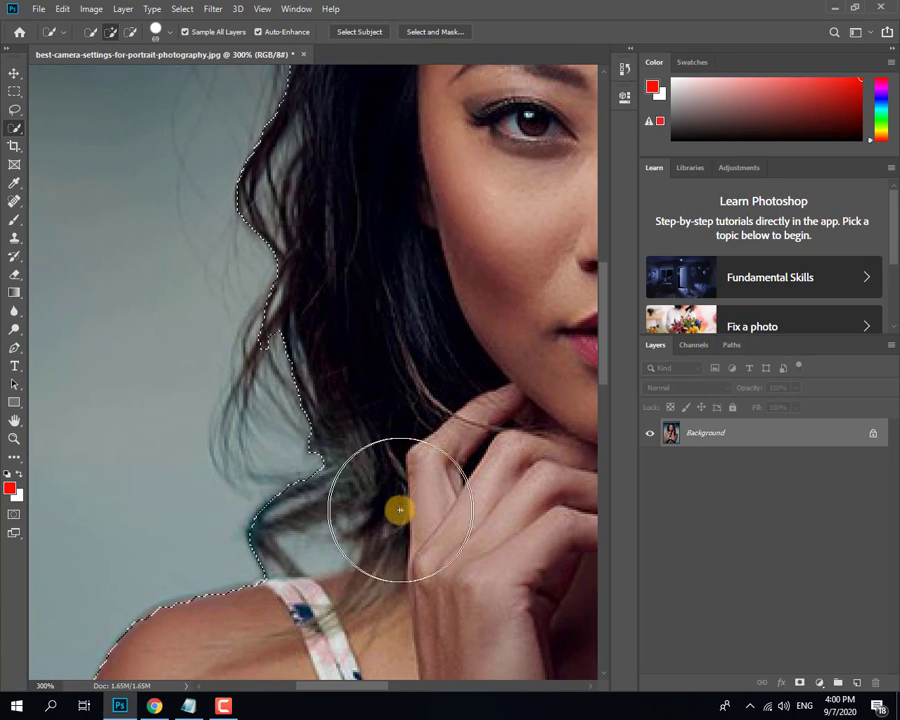
- Reduce the Quick Selection brush size to 48 px
left_click(92, 36)
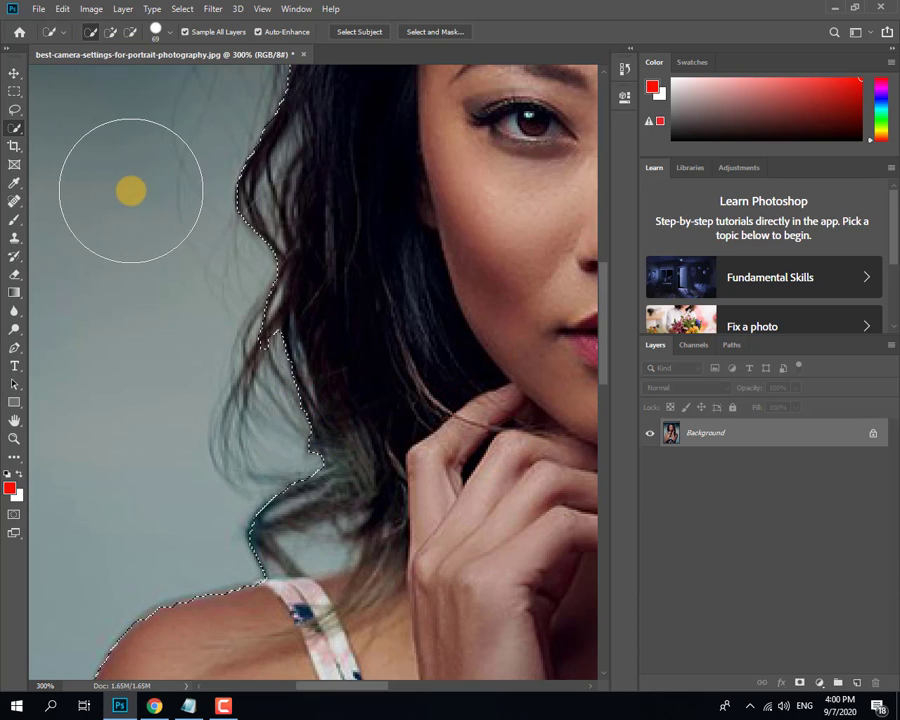
left_click(60, 32)
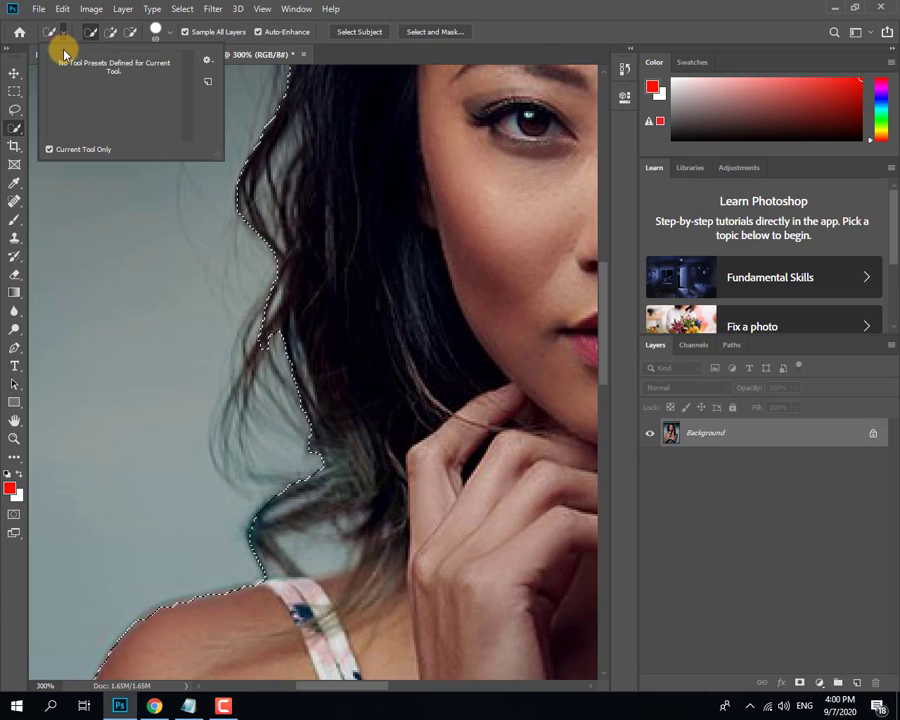
left_click(522, 38)
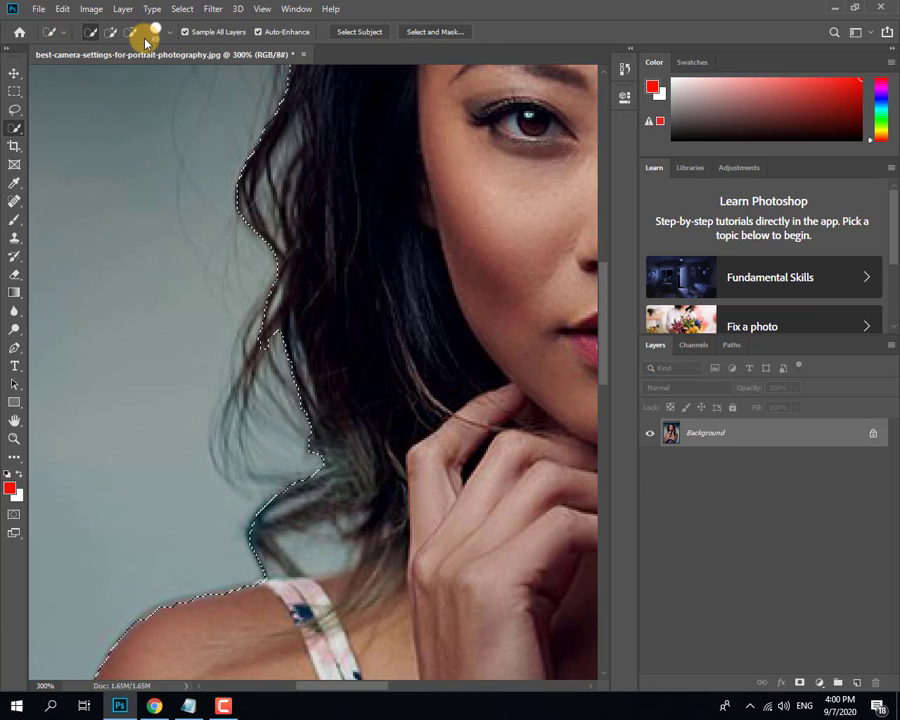
key("ctrl+bracketleft")
left_click(170, 33)
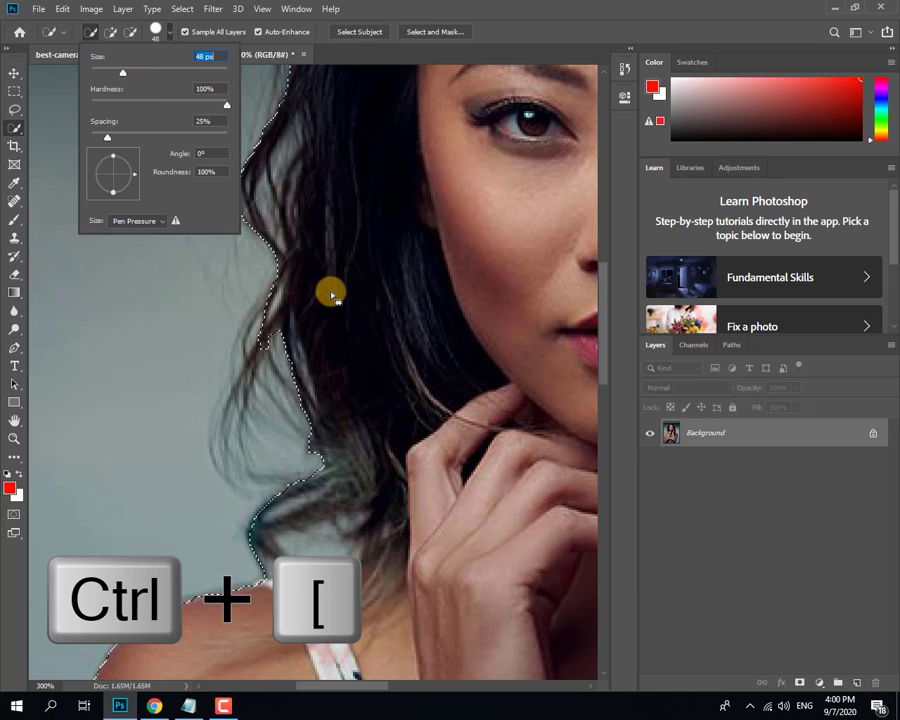
left_click(515, 24)
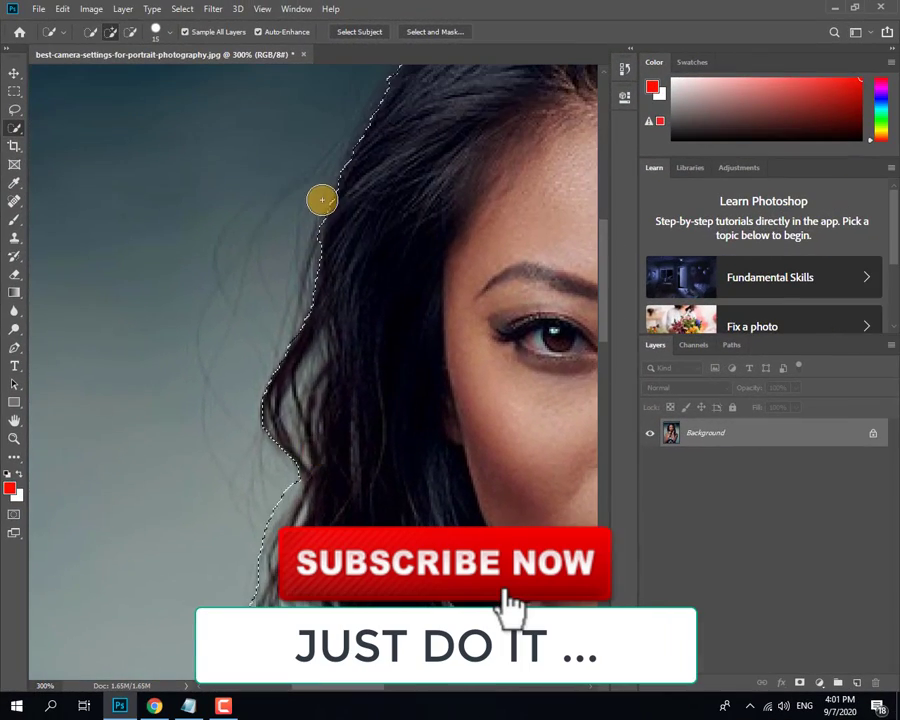
- Add to and subtract from the selection along the hair edge beside the forehead, reducing the Quick Selection brush to 9 px
left_click(333, 198)
left_click(321, 170, "alt")
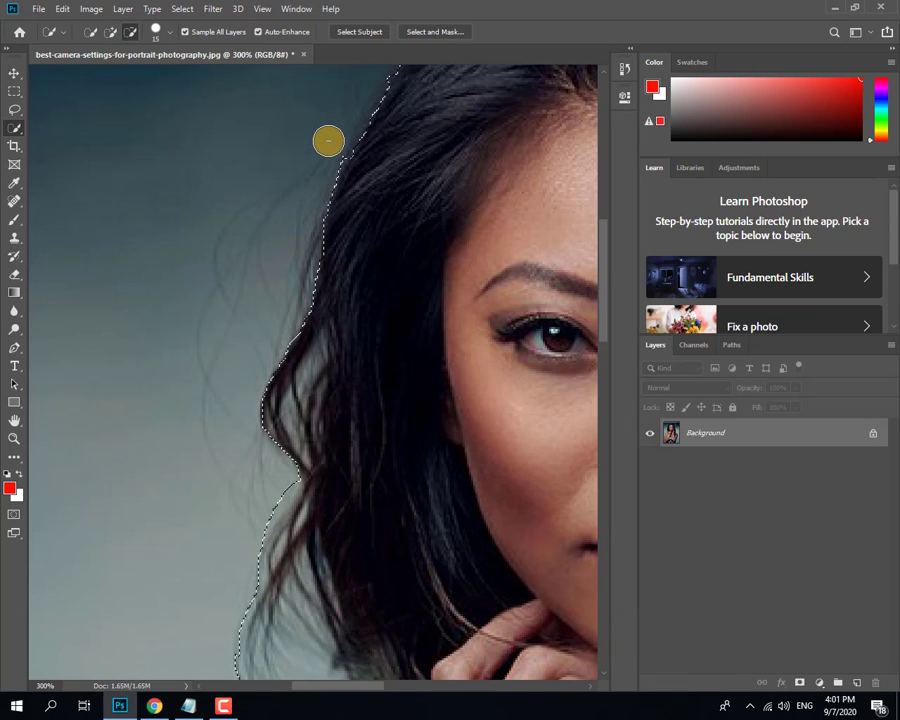
key("bracketleft")
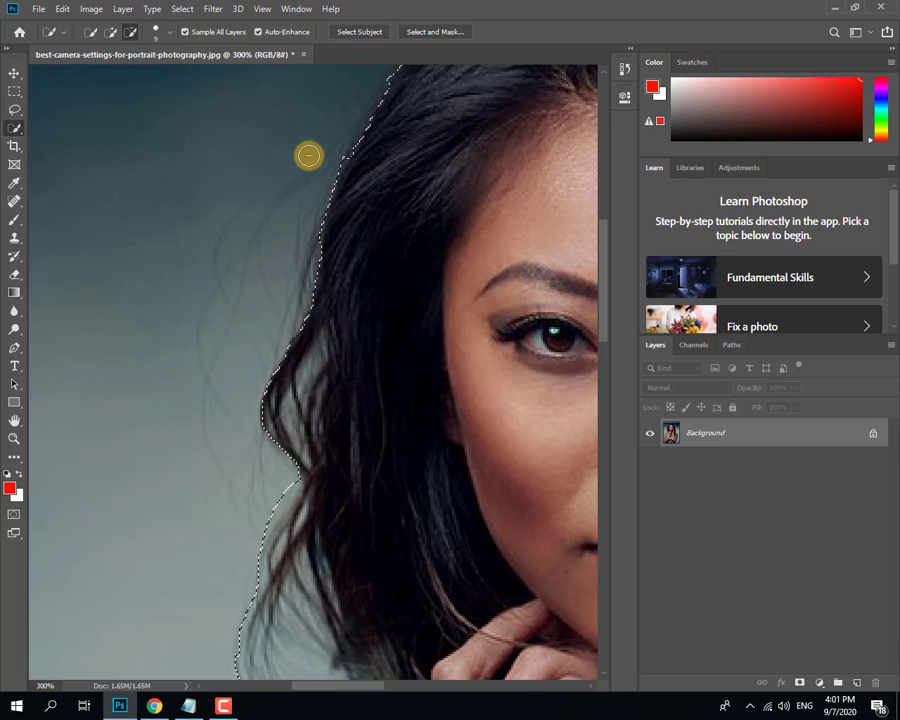
- Open the selection in Select and Mask and set the preview view mode to On Black
key("ctrl+minus")
key("ctrl+minus")
key("ctrl+minus")
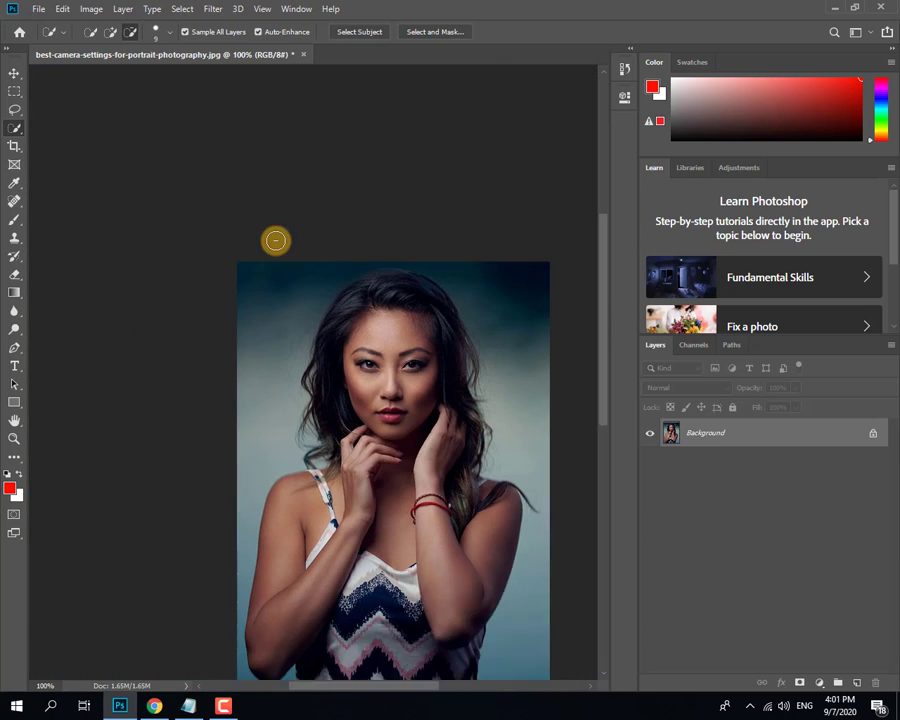
left_click(447, 33)
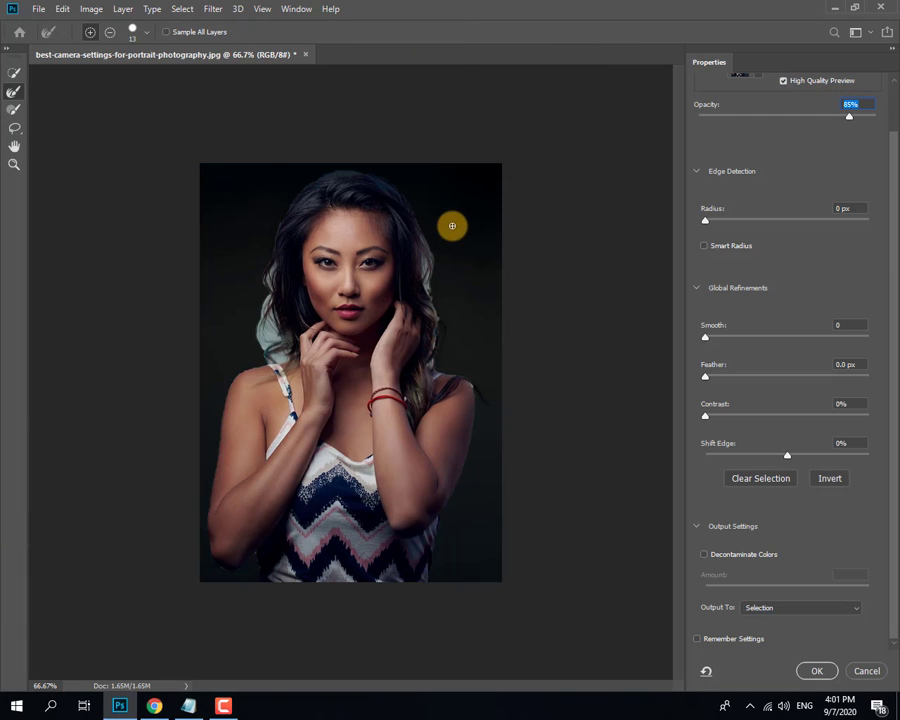
left_click_drag(890, 178, 892, 90)
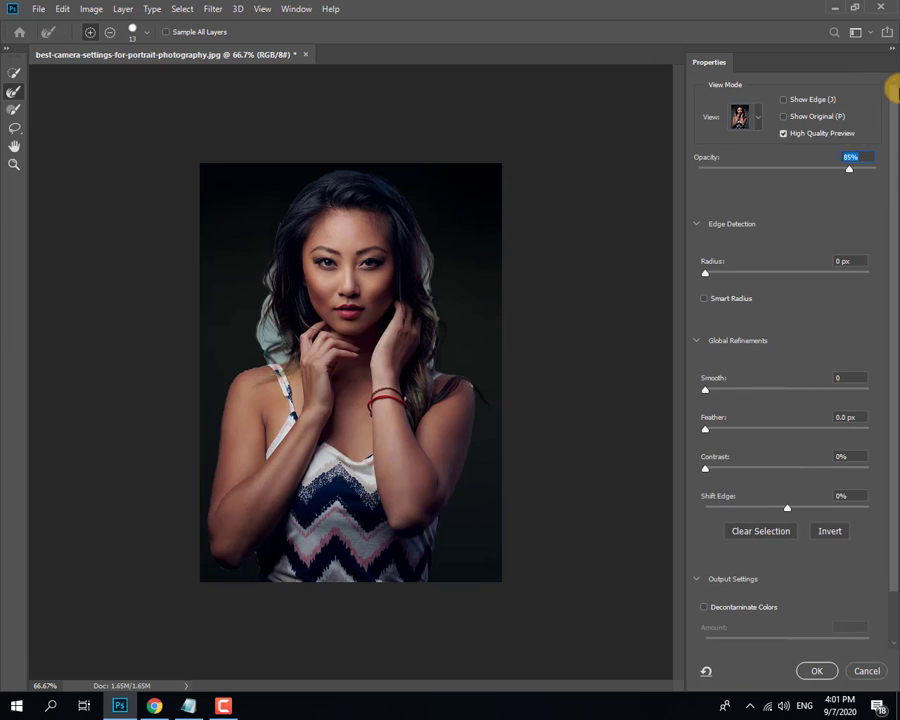
left_click(759, 116)
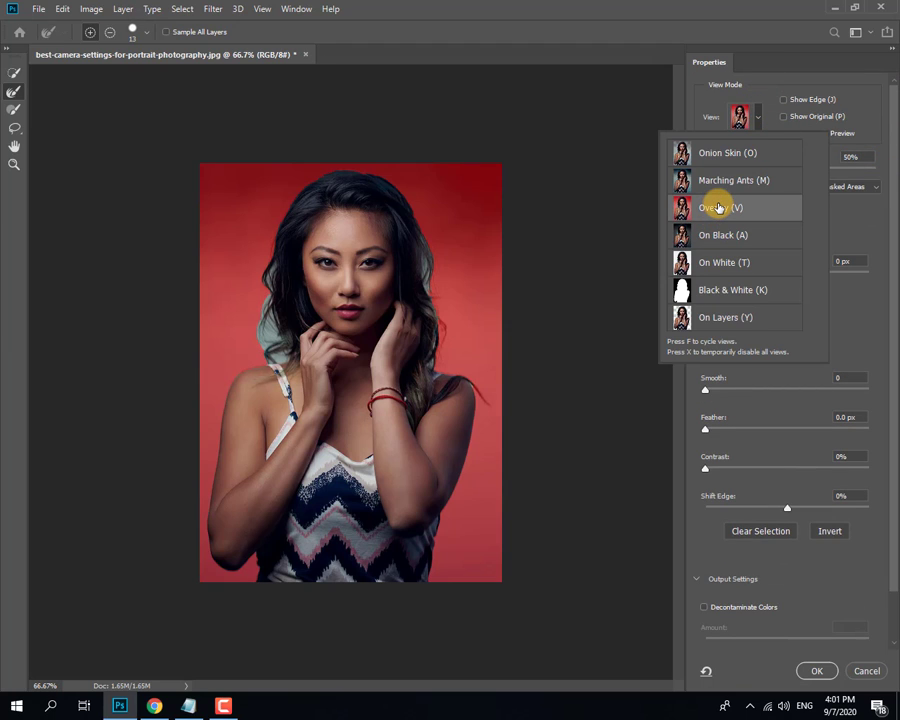
left_click(730, 243)
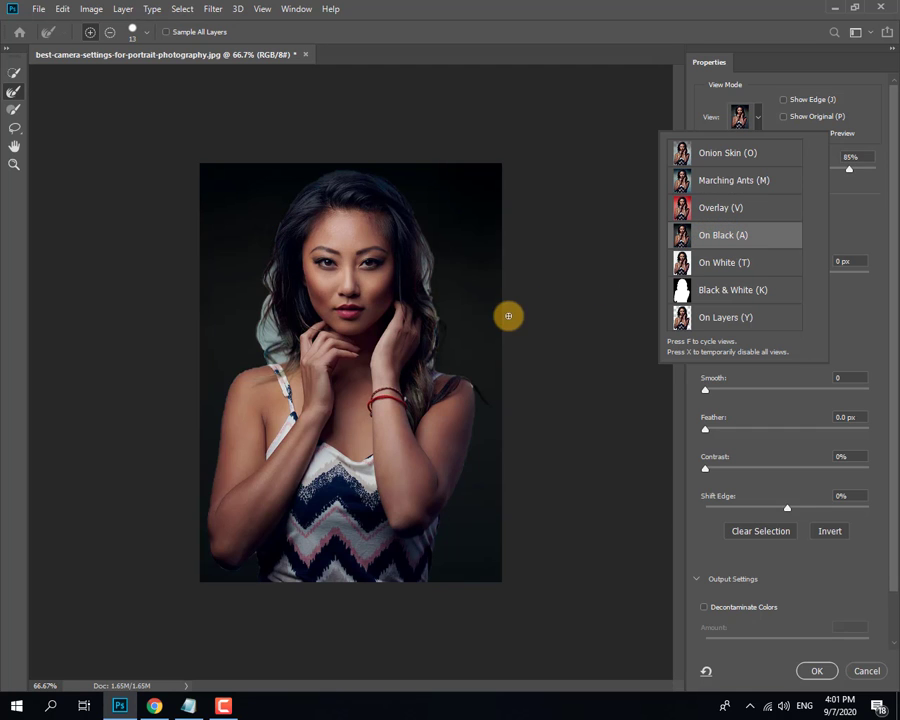
left_click(533, 40)
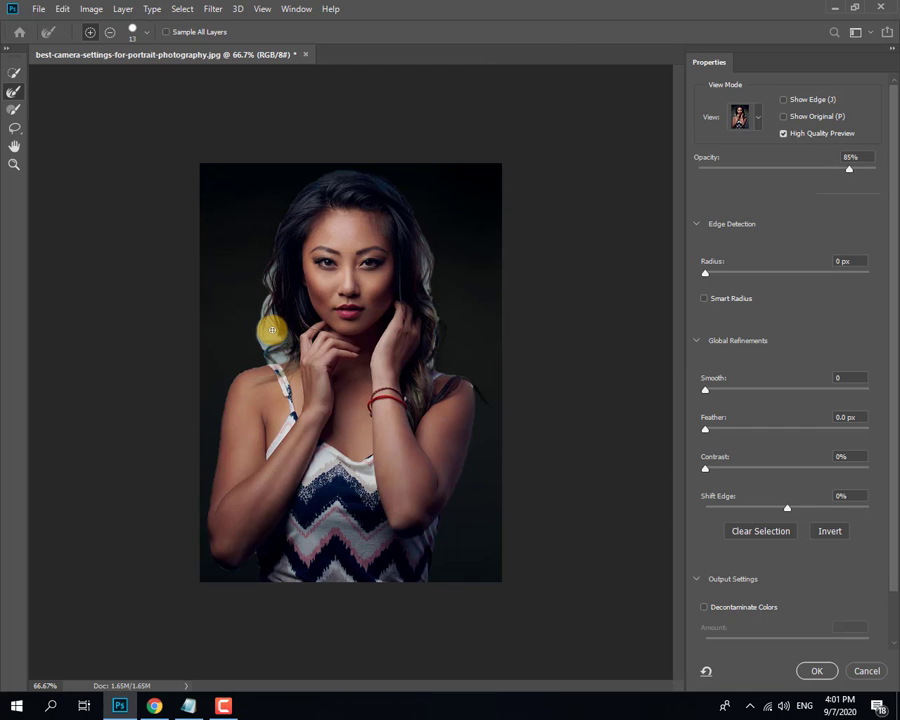
- Paint with the Refine Edge Brush over the wavy hair on the photo's left side, down to the shoulder strap
scroll(272, 329, "up", 4)
mouse_move(189, 270)
left_mouse_down()
mouse_move(382, 484)
mouse_move(370, 518)
mouse_move(354, 524)
mouse_move(351, 377)
left_mouse_up()
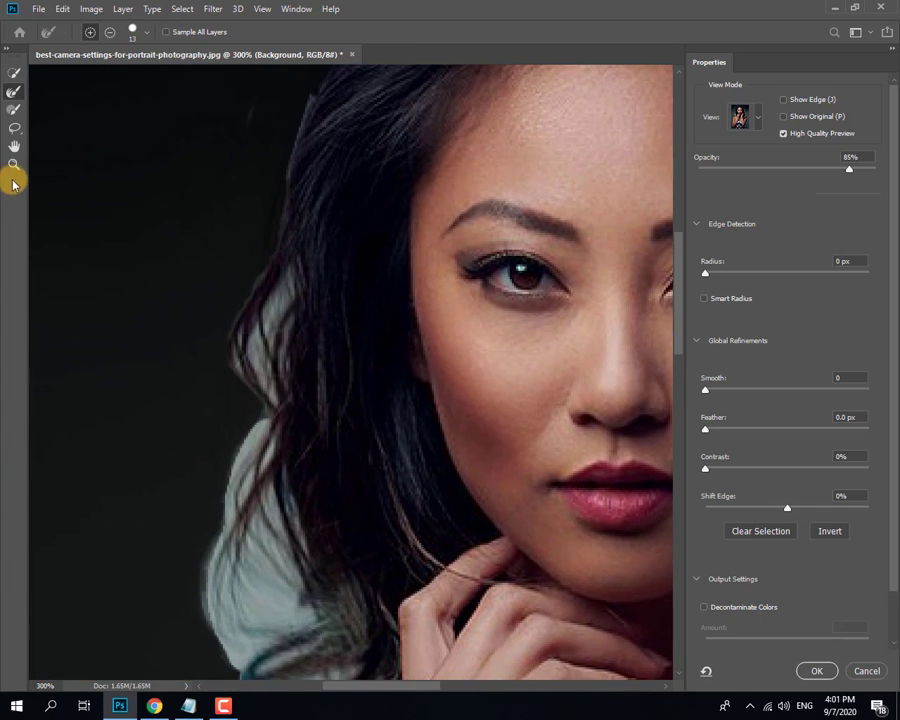
left_click(14, 110)
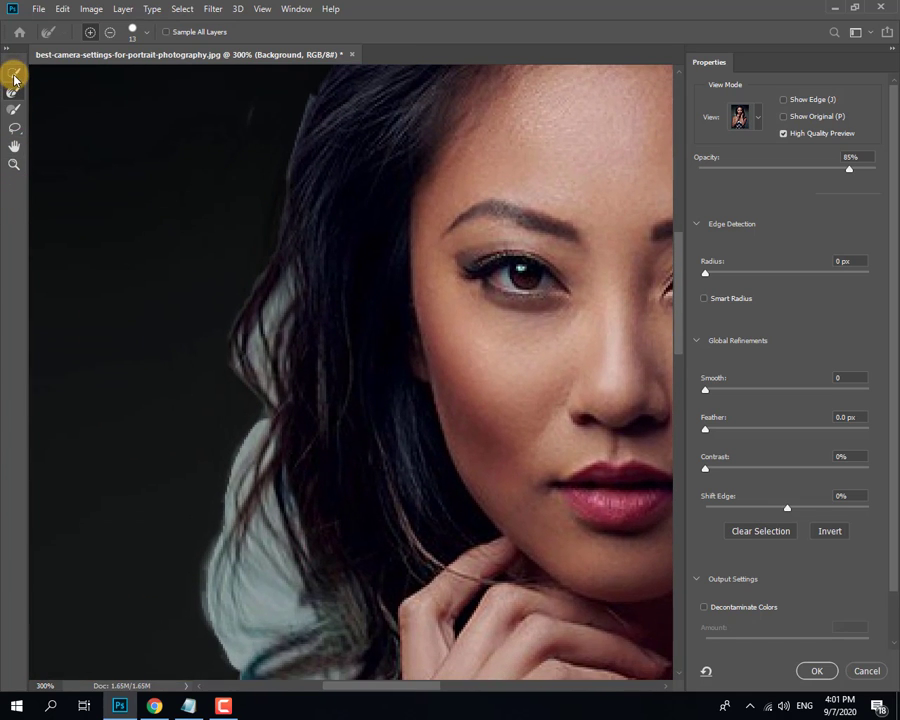
left_click(14, 76)
left_click(15, 92)
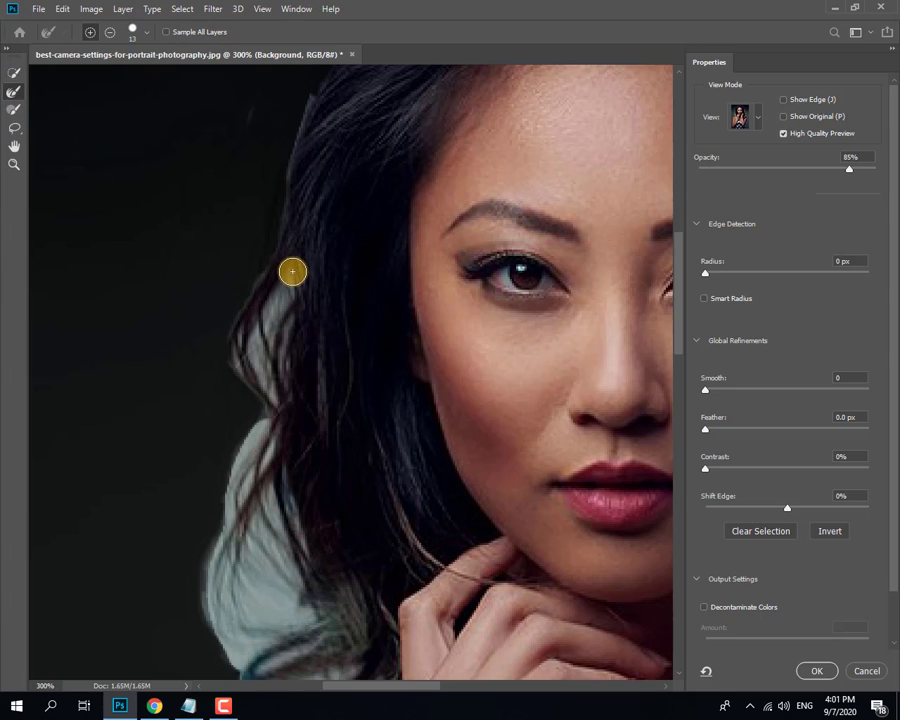
mouse_move(288, 313)
left_mouse_down()
mouse_move(294, 265)
mouse_move(284, 339)
mouse_move(292, 262)
mouse_move(255, 386)
mouse_move(273, 309)
mouse_move(242, 399)
mouse_move(261, 327)
mouse_move(250, 322)
mouse_move(240, 385)
mouse_move(240, 333)
mouse_move(289, 417)
mouse_move(279, 305)
mouse_move(307, 451)
mouse_move(293, 390)
mouse_move(228, 537)
mouse_move(257, 517)
mouse_move(286, 420)
mouse_move(240, 639)
mouse_move(267, 594)
mouse_move(275, 454)
mouse_move(267, 652)
mouse_move(275, 525)
mouse_move(301, 635)
mouse_move(291, 511)
mouse_move(330, 632)
mouse_move(319, 627)
mouse_move(309, 585)
mouse_move(326, 409)
left_mouse_up()
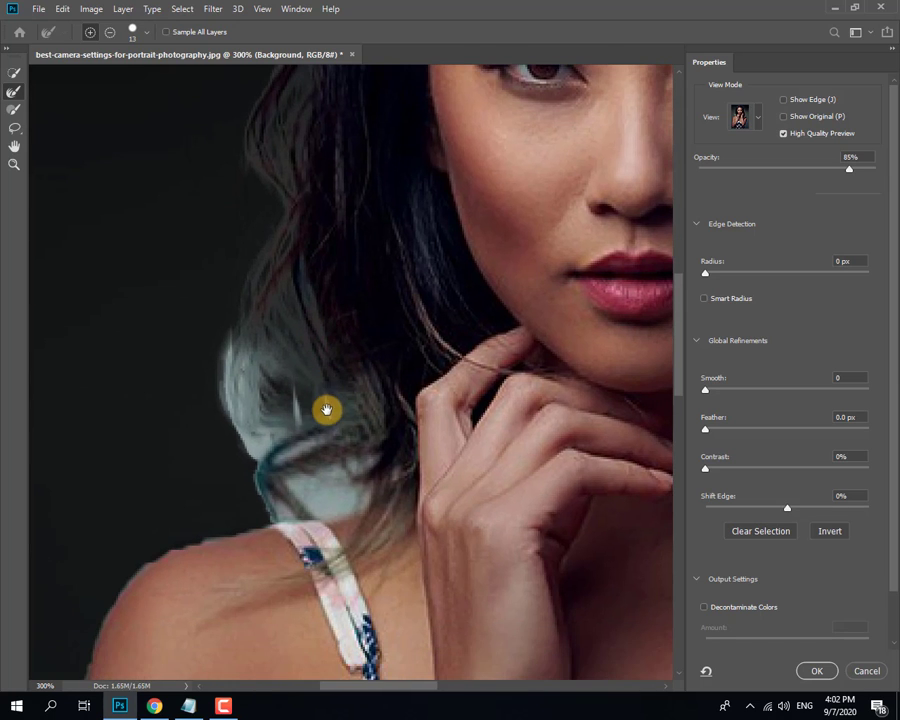
mouse_move(227, 309)
left_mouse_down()
mouse_move(249, 455)
mouse_move(244, 344)
mouse_move(290, 487)
mouse_move(250, 336)
mouse_move(300, 488)
mouse_move(325, 396)
mouse_move(266, 513)
mouse_move(368, 461)
mouse_move(304, 512)
mouse_move(237, 516)
mouse_move(368, 492)
mouse_move(367, 410)
mouse_move(357, 386)
mouse_move(317, 411)
mouse_move(301, 489)
mouse_move(305, 385)
mouse_move(297, 373)
mouse_move(334, 499)
mouse_move(332, 466)
mouse_move(381, 381)
mouse_move(345, 512)
mouse_move(394, 389)
mouse_move(392, 489)
mouse_move(387, 401)
mouse_move(313, 535)
mouse_move(340, 400)
mouse_move(304, 456)
mouse_move(333, 424)
mouse_move(396, 294)
mouse_move(339, 393)
mouse_move(348, 516)
mouse_move(192, 521)
mouse_move(254, 517)
mouse_move(252, 384)
mouse_move(256, 504)
mouse_move(292, 336)
mouse_move(290, 486)
mouse_move(305, 485)
mouse_move(390, 317)
mouse_move(344, 477)
mouse_move(364, 227)
mouse_move(370, 359)
mouse_move(387, 429)
mouse_move(403, 382)
mouse_move(395, 263)
mouse_move(255, 449)
mouse_move(266, 293)
left_mouse_up()
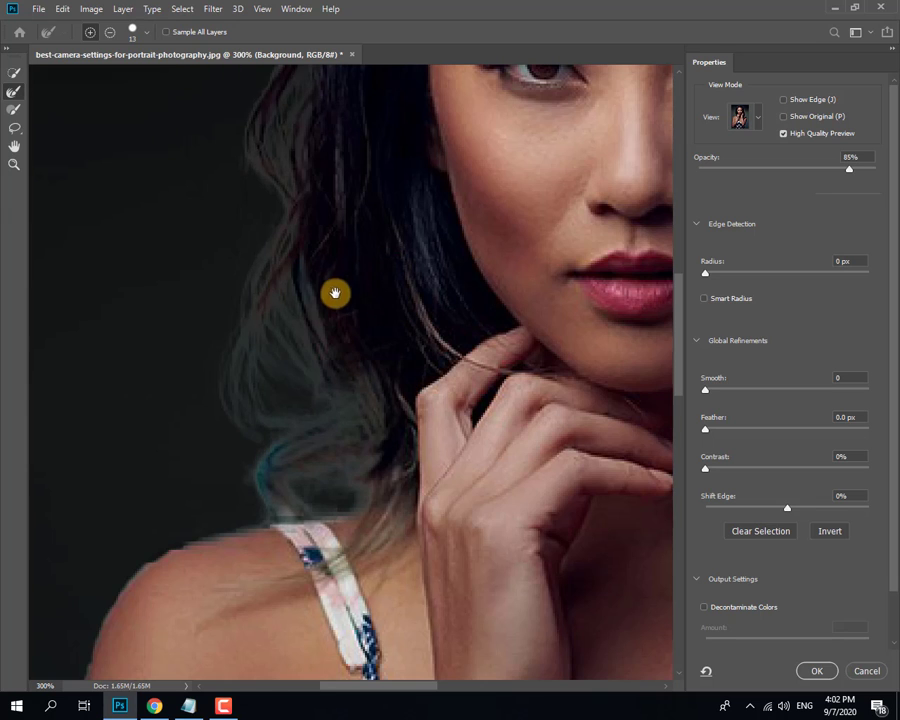
- Refine the hair edge from the photo's left temple up to the crown of the head with the Refine Edge Brush
scroll(333, 293, "up", 10)
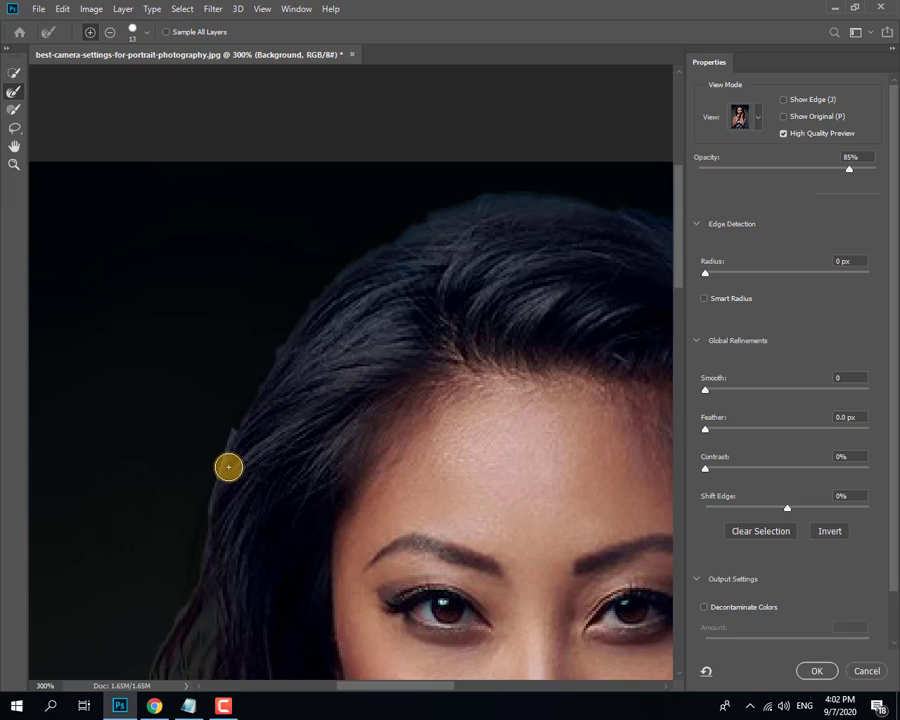
left_click_drag(233, 523, 353, 275)
left_click_drag(341, 386, 403, 471)
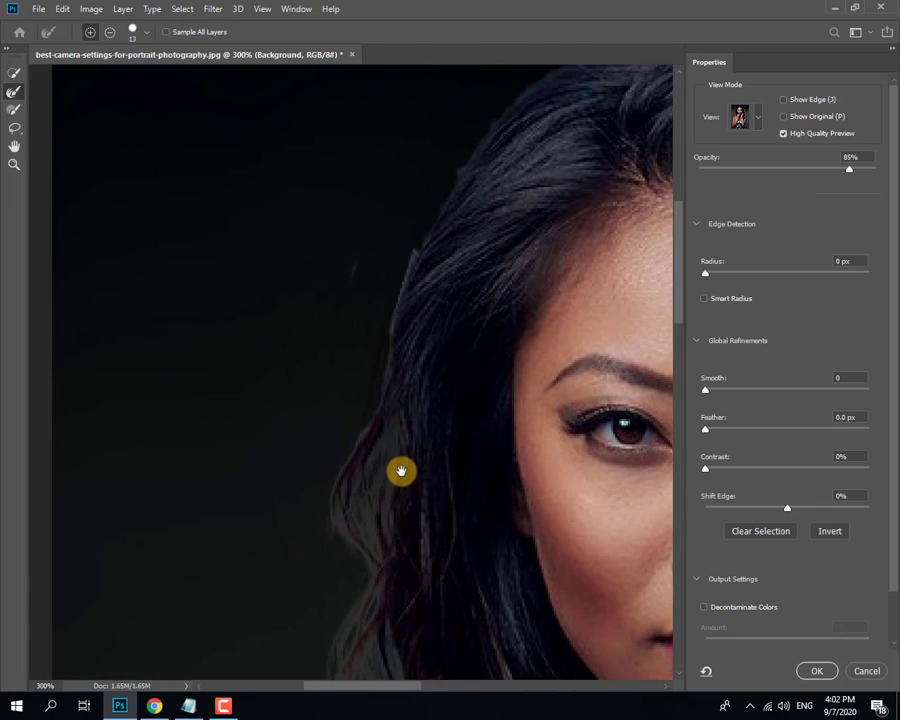
left_click_drag(321, 502, 281, 245)
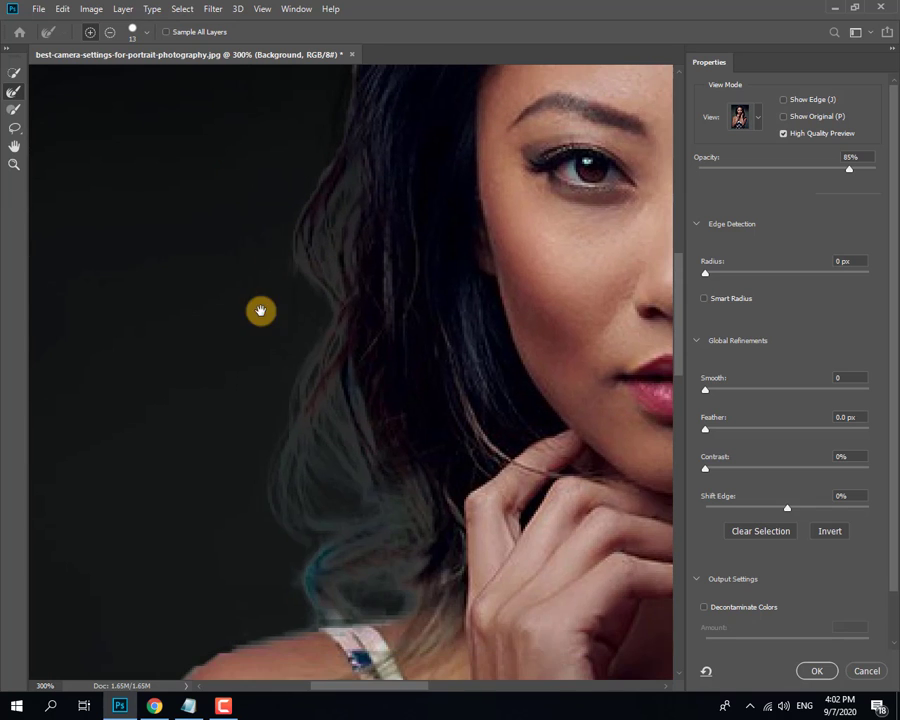
left_click_drag(430, 150, 279, 492)
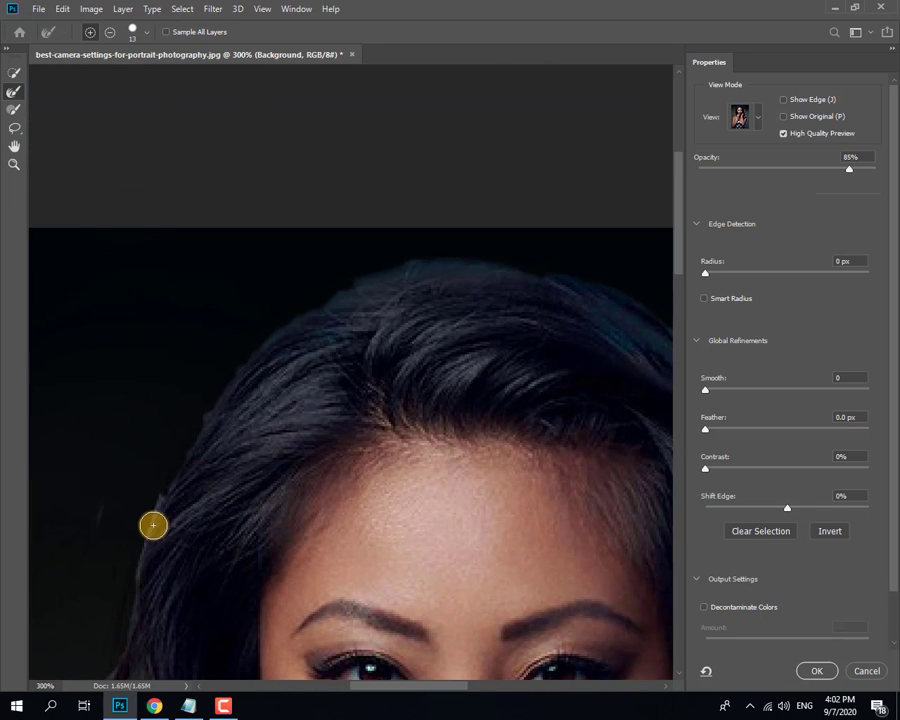
mouse_move(132, 563)
left_mouse_down()
mouse_move(200, 403)
mouse_move(189, 438)
mouse_move(288, 310)
mouse_move(385, 270)
left_mouse_up()
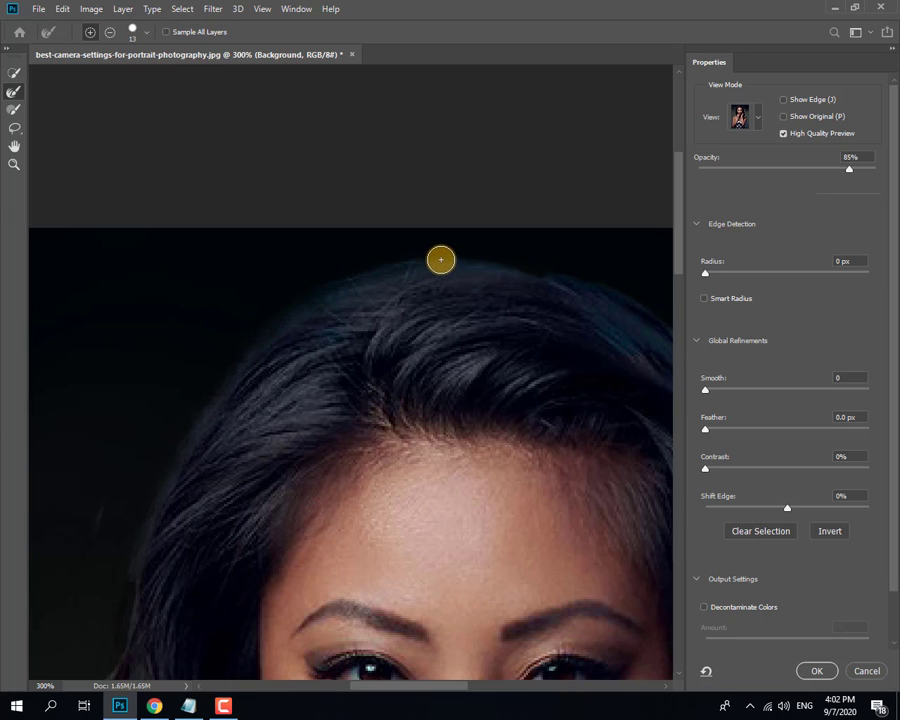
- Refine the hair edge on the photo's right side, from the top of the head down past the raised hand
mouse_move(601, 293)
left_mouse_down()
mouse_move(321, 291)
mouse_move(337, 238)
mouse_move(396, 257)
mouse_move(476, 346)
mouse_move(586, 572)
left_mouse_up()
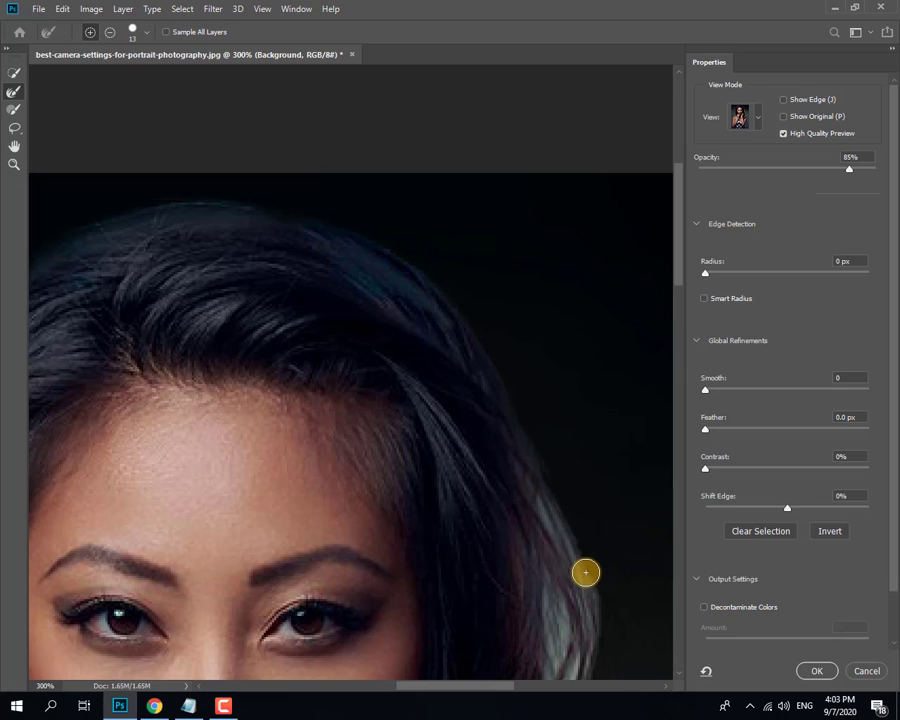
left_click_drag(376, 211, 378, 393)
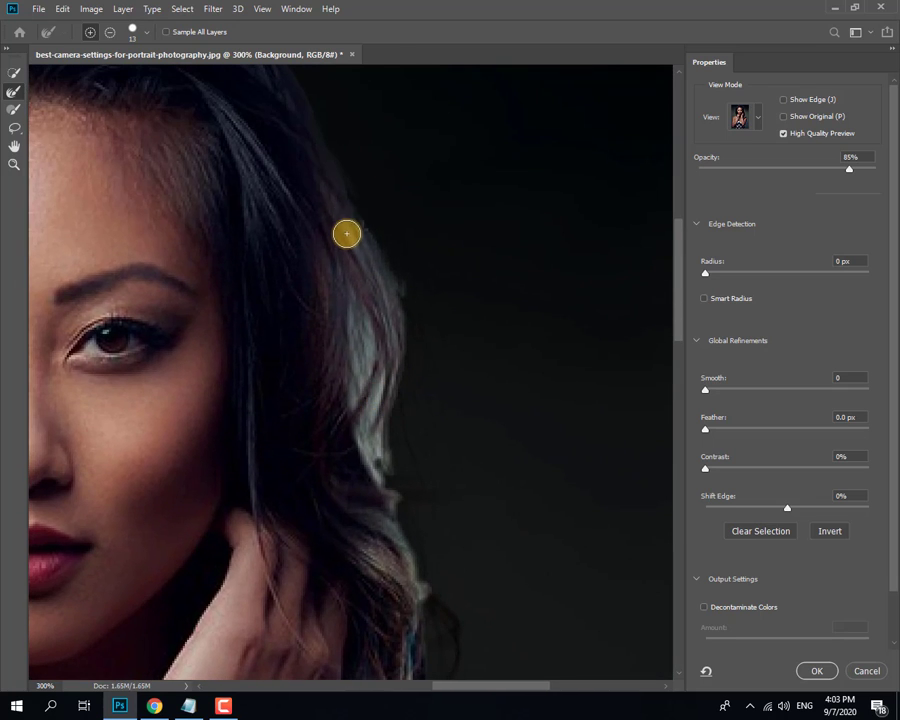
mouse_move(346, 233)
left_mouse_down()
mouse_move(369, 369)
mouse_move(340, 242)
mouse_move(387, 482)
mouse_move(358, 438)
mouse_move(343, 333)
mouse_move(342, 297)
mouse_move(388, 530)
mouse_move(353, 371)
left_mouse_up()
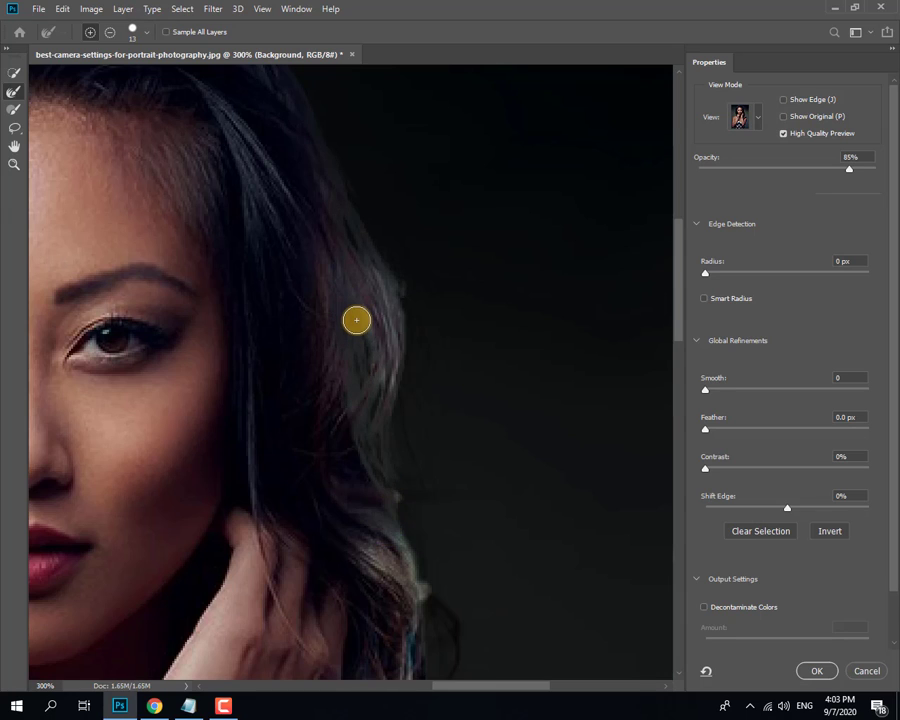
left_click_drag(357, 320, 395, 515)
mouse_move(377, 291)
left_mouse_down()
mouse_move(396, 338)
mouse_move(390, 492)
left_mouse_up()
left_click_drag(418, 569, 396, 375)
mouse_move(372, 322)
left_mouse_down()
mouse_move(394, 365)
mouse_move(399, 429)
mouse_move(386, 564)
mouse_move(353, 335)
mouse_move(377, 357)
mouse_move(395, 540)
mouse_move(386, 473)
mouse_move(395, 405)
mouse_move(374, 594)
mouse_move(390, 411)
left_mouse_up()
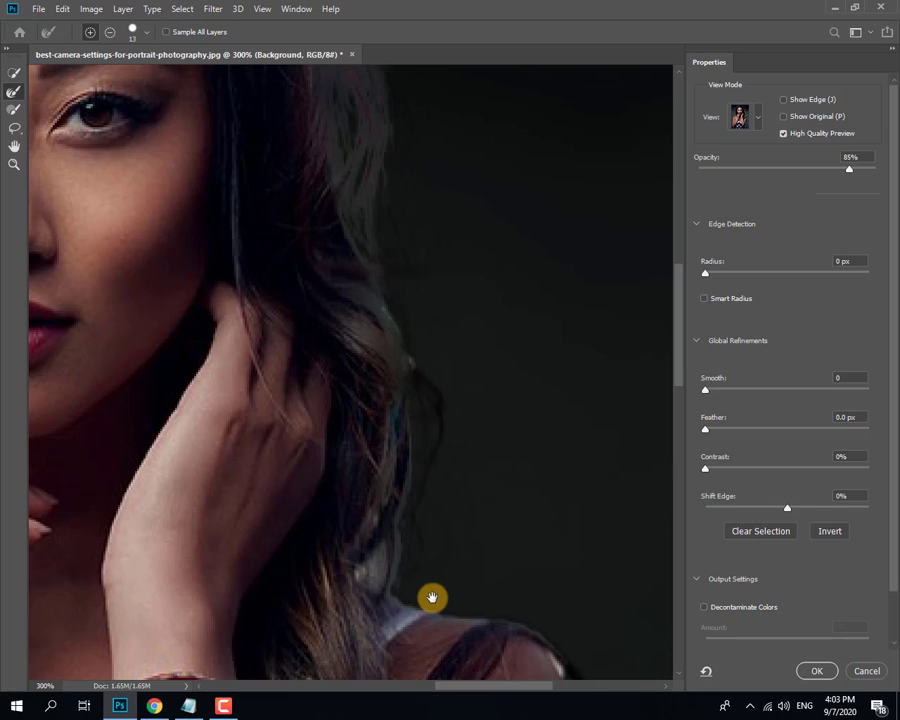
- Refine the lower hair edge, the shoulder line and the stray strands on the photo's right side with the Refine Edge Brush
mouse_move(432, 595)
left_mouse_down()
mouse_move(434, 374)
mouse_move(362, 436)
mouse_move(373, 324)
left_mouse_up()
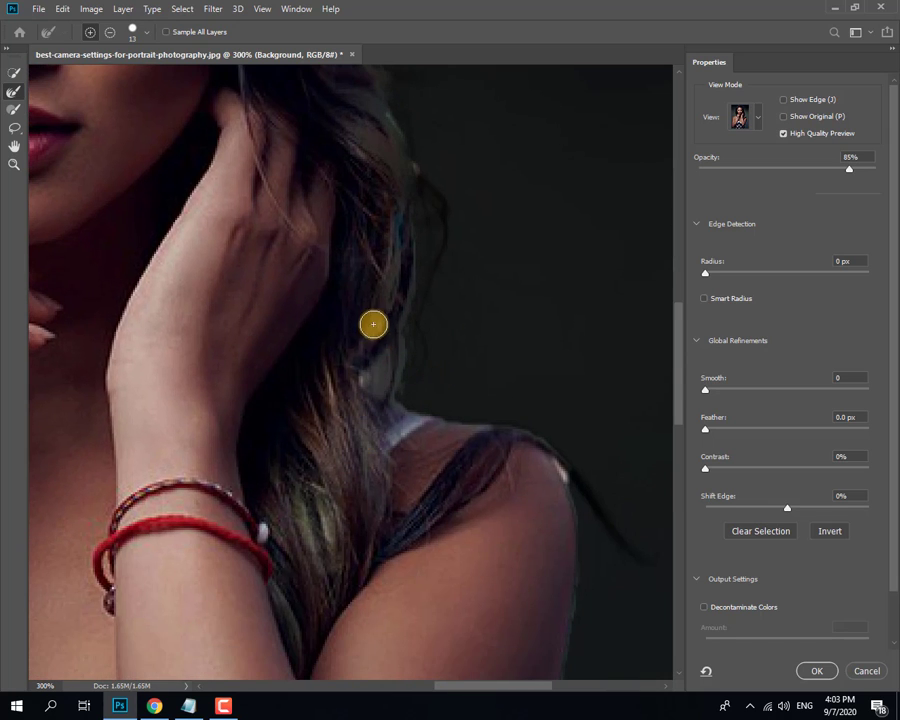
left_click_drag(368, 469, 389, 329)
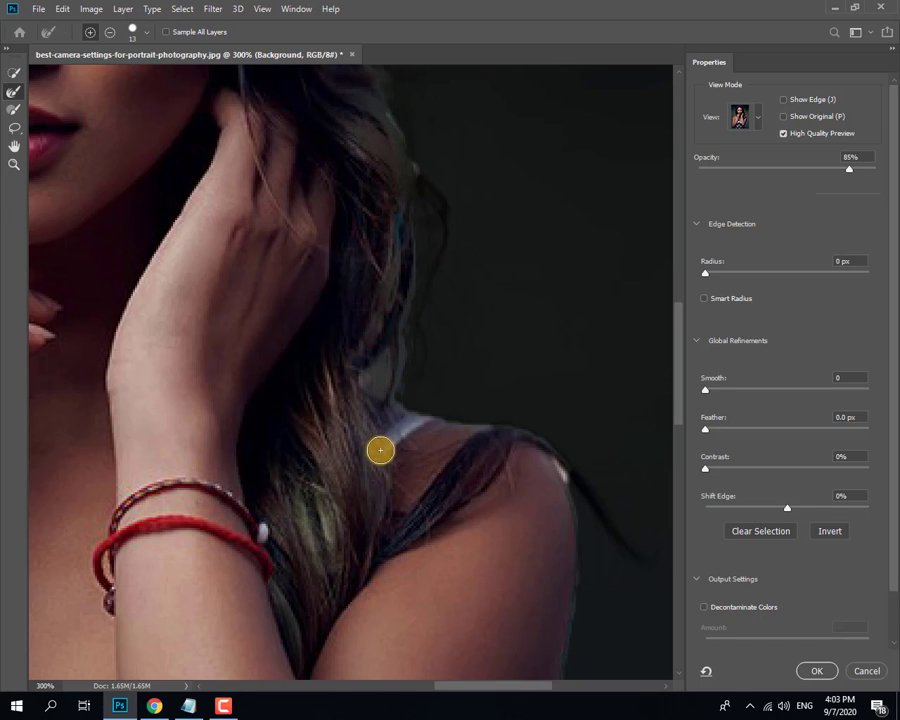
mouse_move(412, 421)
left_mouse_down()
mouse_move(550, 448)
mouse_move(586, 516)
mouse_move(578, 516)
mouse_move(544, 448)
mouse_move(655, 576)
left_mouse_up()
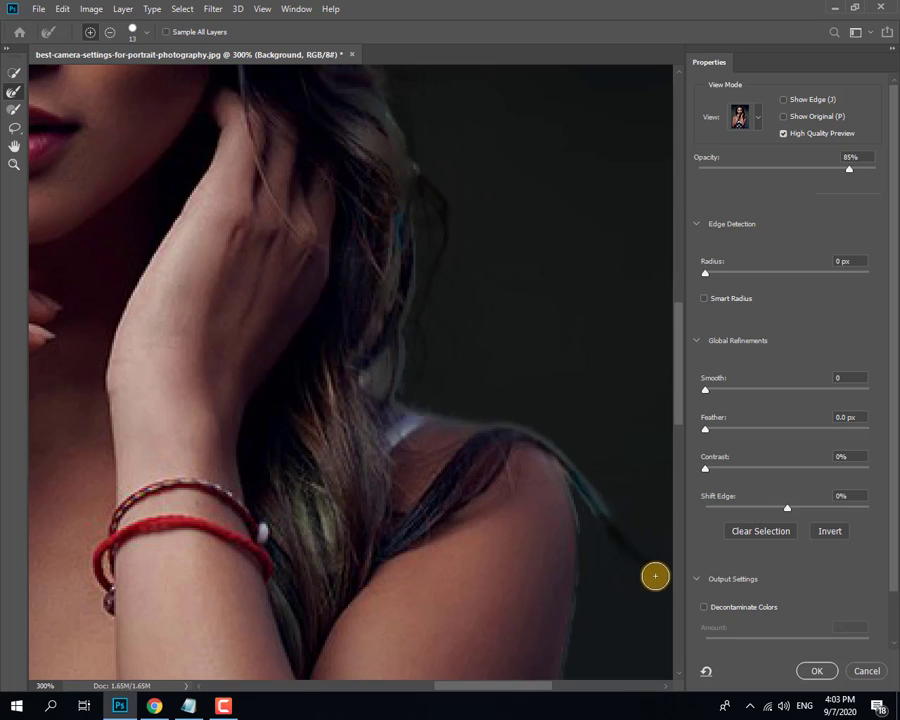
left_click_drag(578, 517, 500, 564)
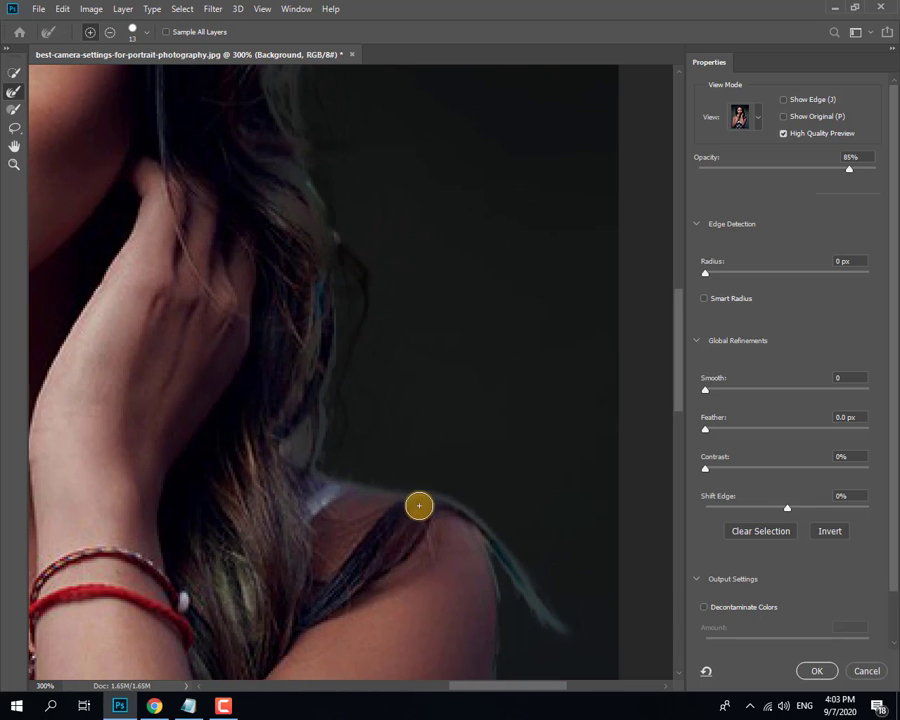
mouse_move(419, 506)
left_mouse_down()
mouse_move(504, 532)
mouse_move(572, 640)
left_mouse_up()
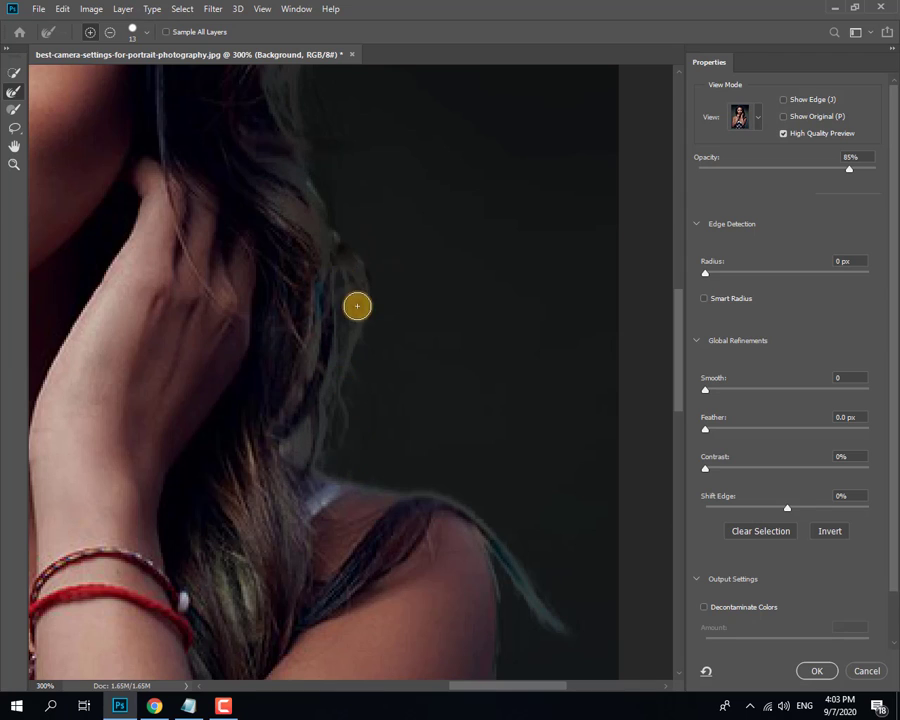
- Examine the refined hair edges from the photo's right side, across the head and down the left side
left_click_drag(385, 268, 466, 496)
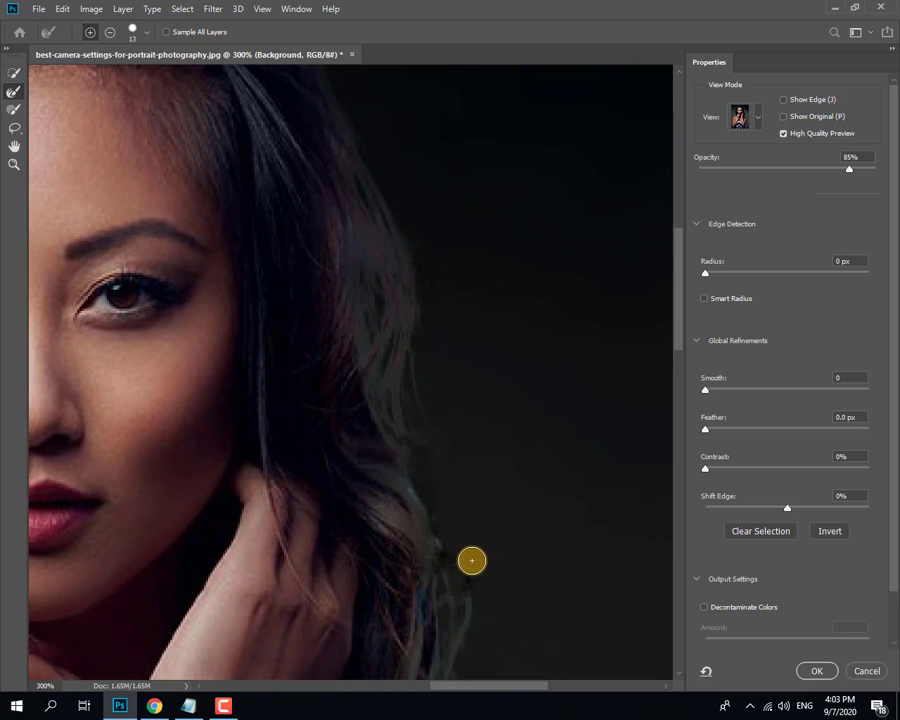
left_click_drag(416, 346, 502, 541)
left_click_drag(432, 222, 534, 465)
mouse_move(72, 562)
left_mouse_down()
mouse_move(323, 416)
mouse_move(427, 290)
mouse_move(457, 288)
left_mouse_up()
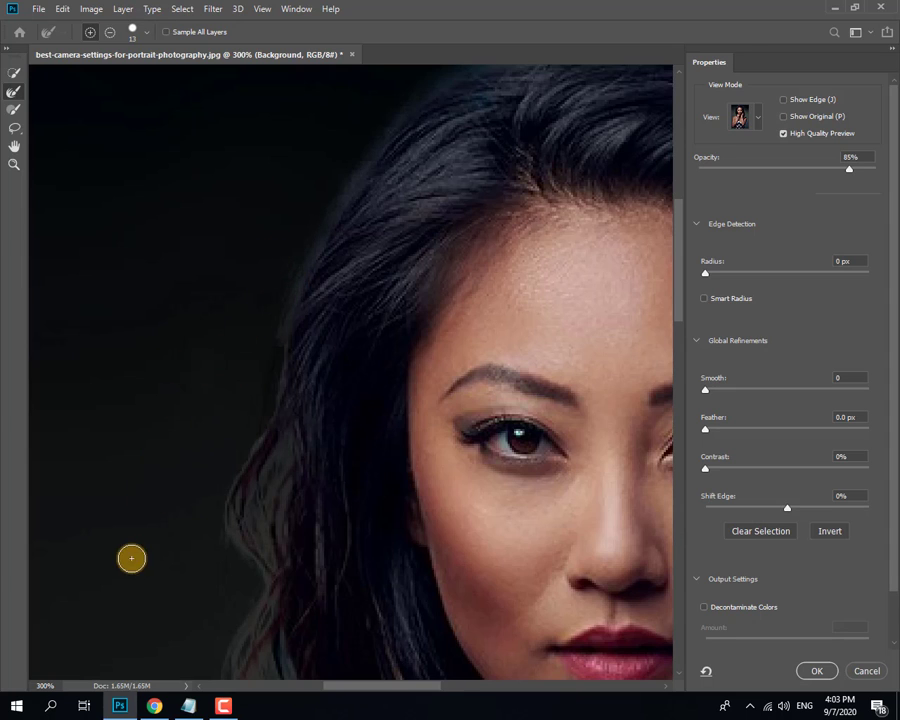
left_click_drag(183, 514, 337, 261)
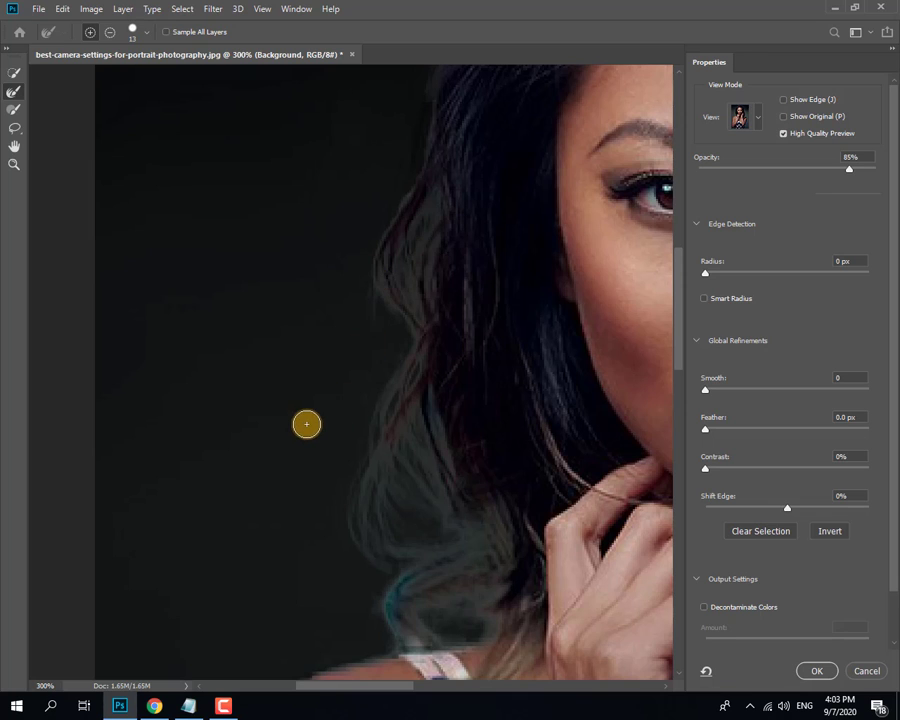
left_click_drag(360, 487, 311, 366)
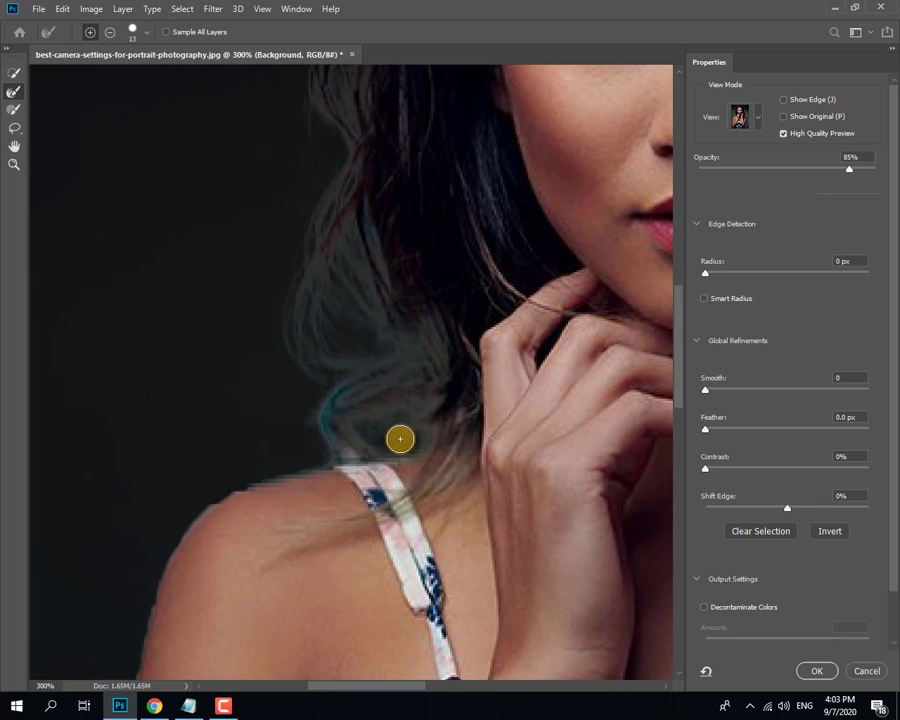
- Refine the edge along the photo's left shoulder and arm down to the elbow with the Refine Edge Brush
left_click_drag(261, 494, 321, 341)
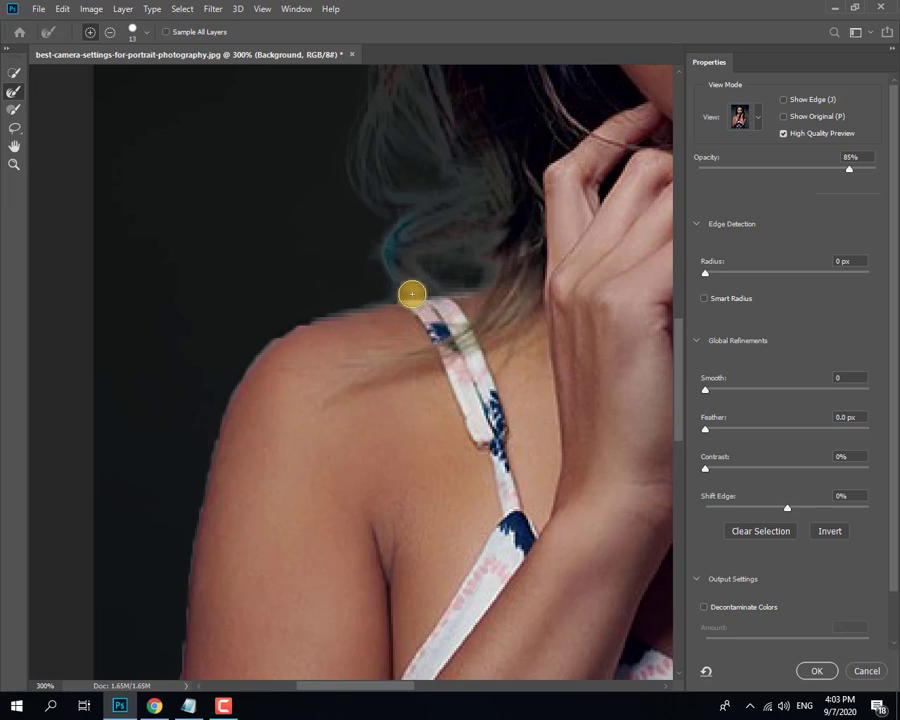
left_click_drag(246, 372, 320, 330)
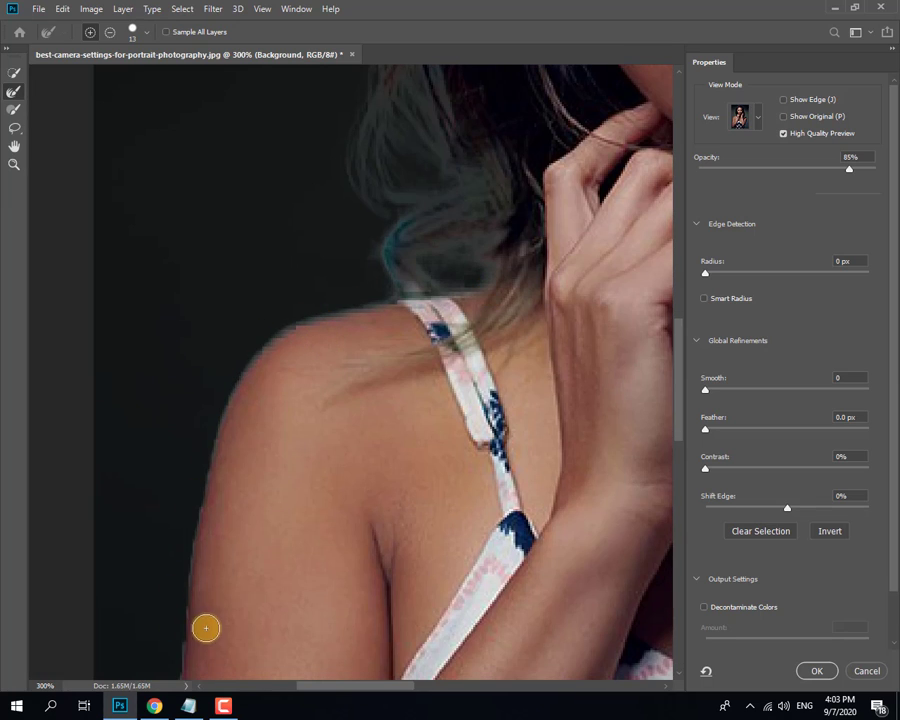
left_click_drag(206, 627, 216, 296)
left_click_drag(171, 513, 172, 483)
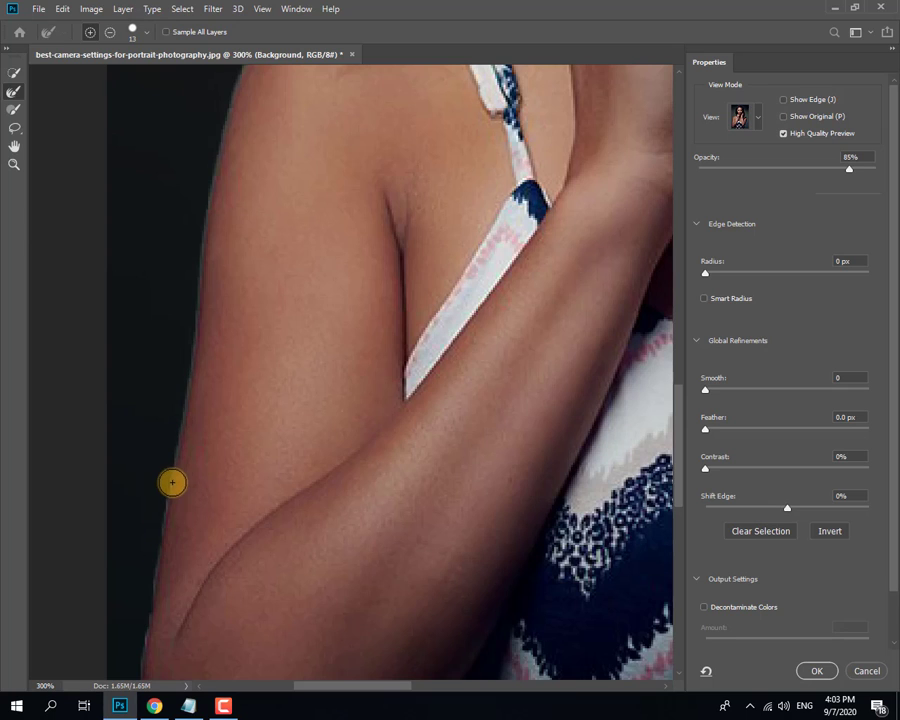
left_click_drag(225, 469, 221, 269)
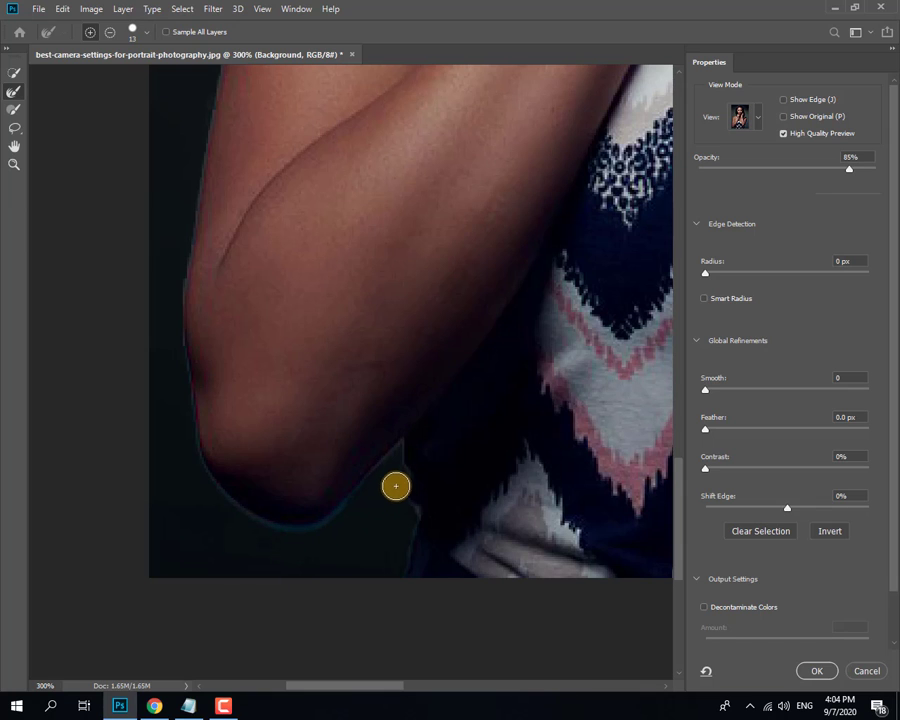
- Refine the edge on the photo's right side from the elbow up the arm to the shoulder with the Refine Edge Brush
scroll(522, 590, "right", 10)
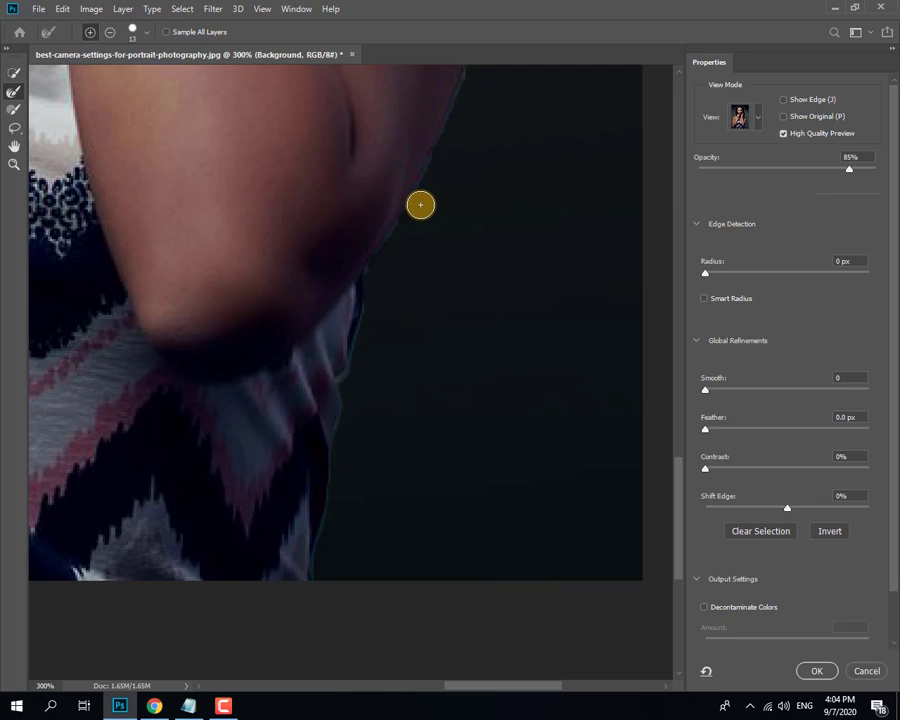
left_click_drag(420, 218, 433, 423)
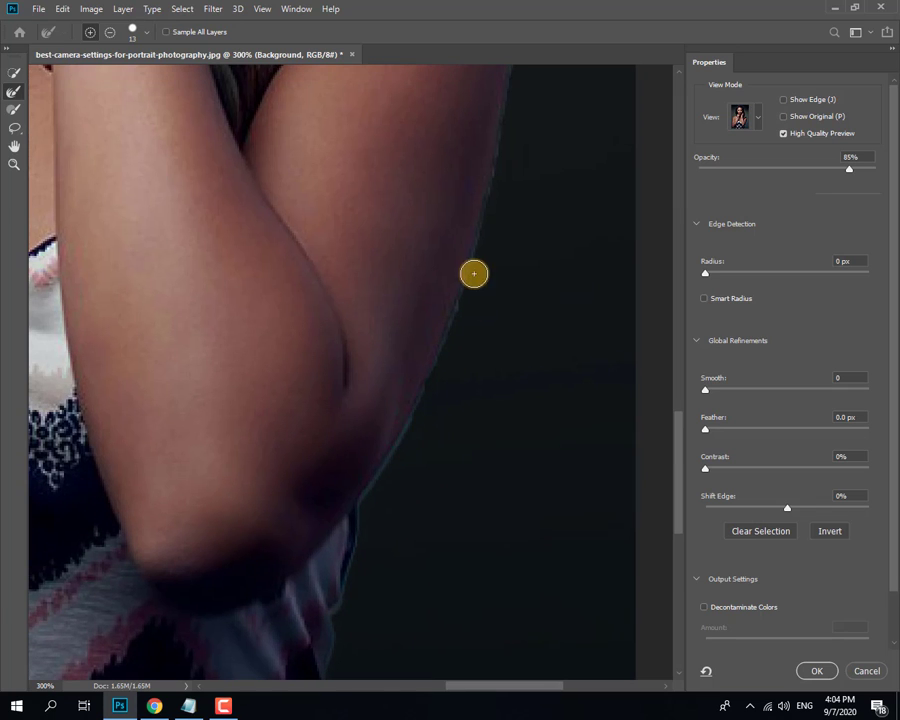
left_click_drag(514, 287, 490, 482)
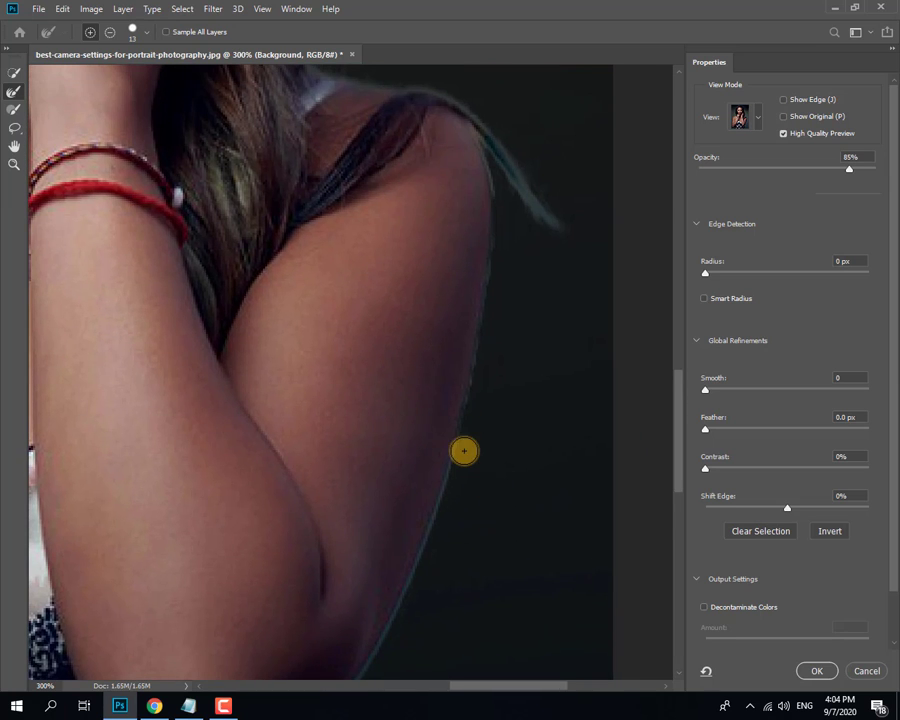
left_click_drag(488, 238, 478, 430)
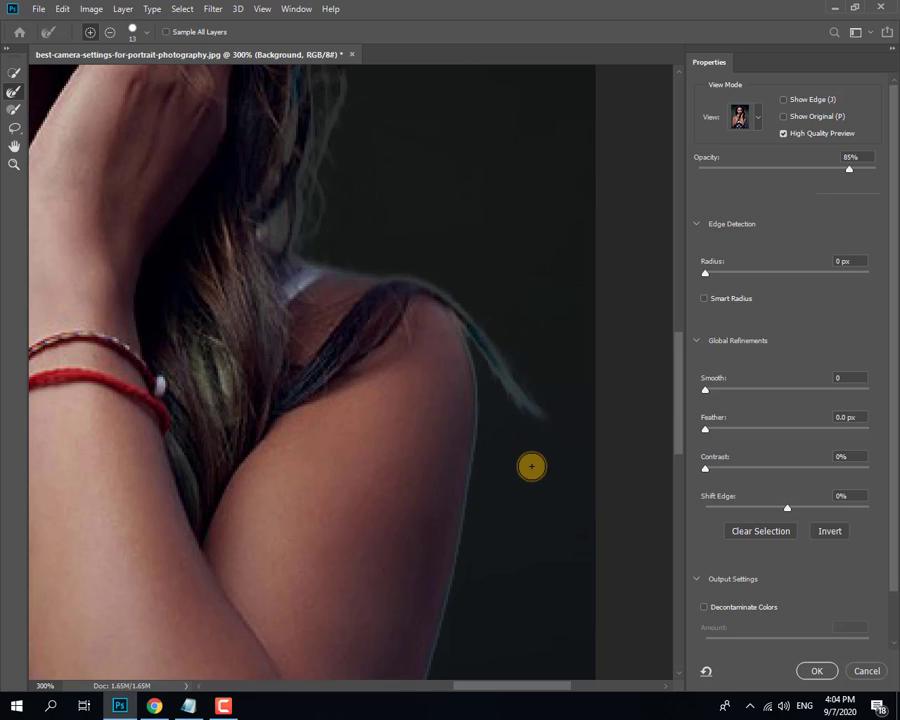
- Set the Edge Detection radius to 1 px
left_click_drag(446, 416, 531, 532)
left_click_drag(246, 285, 354, 601)
left_click_drag(319, 298, 286, 382)
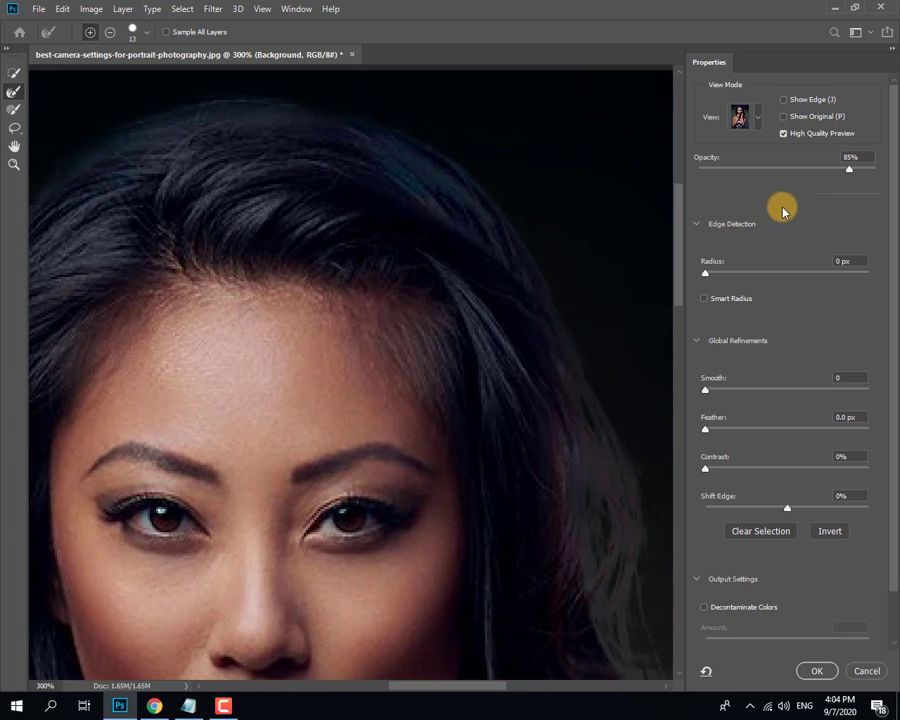
left_click(708, 276)
left_click_drag(710, 278, 713, 279)
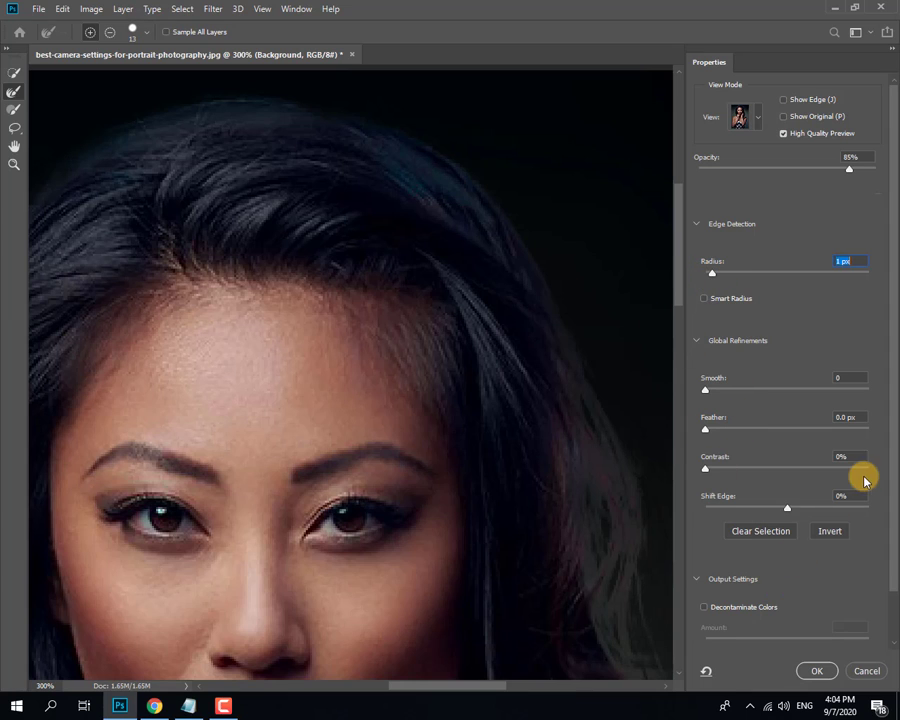
- Output the refined selection of the woman to a New Layer and apply Select and Mask
scroll(897, 463, "down", 2)
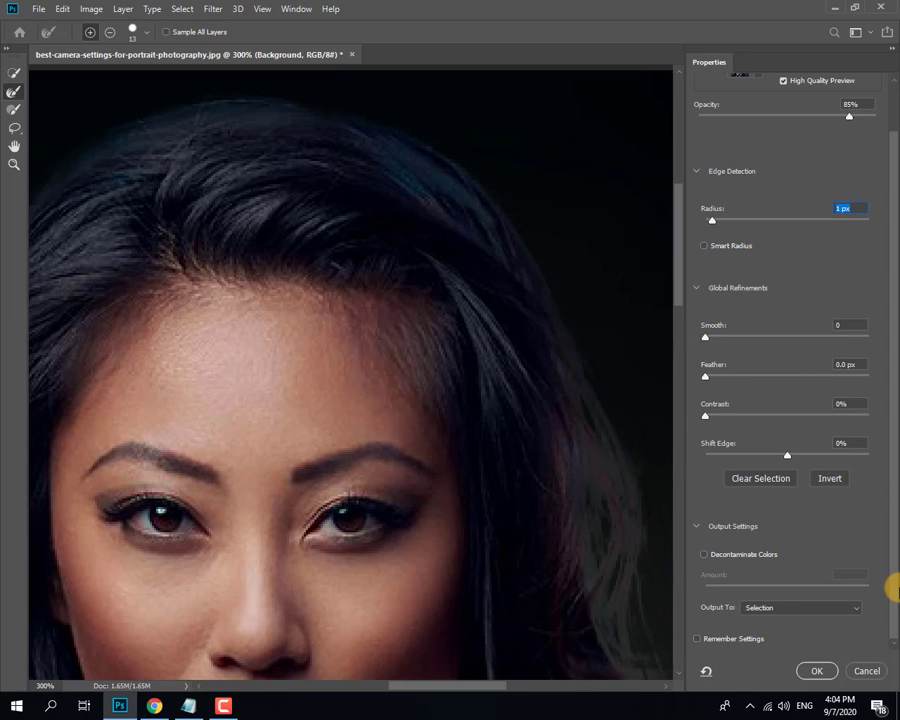
left_click(771, 610)
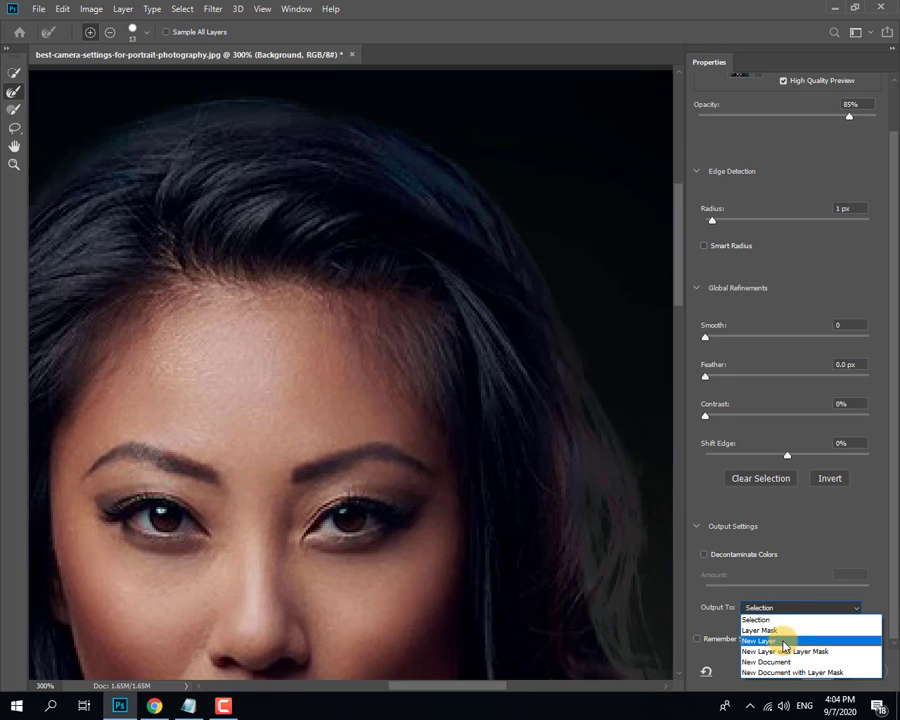
left_click(784, 638)
left_click(816, 671)
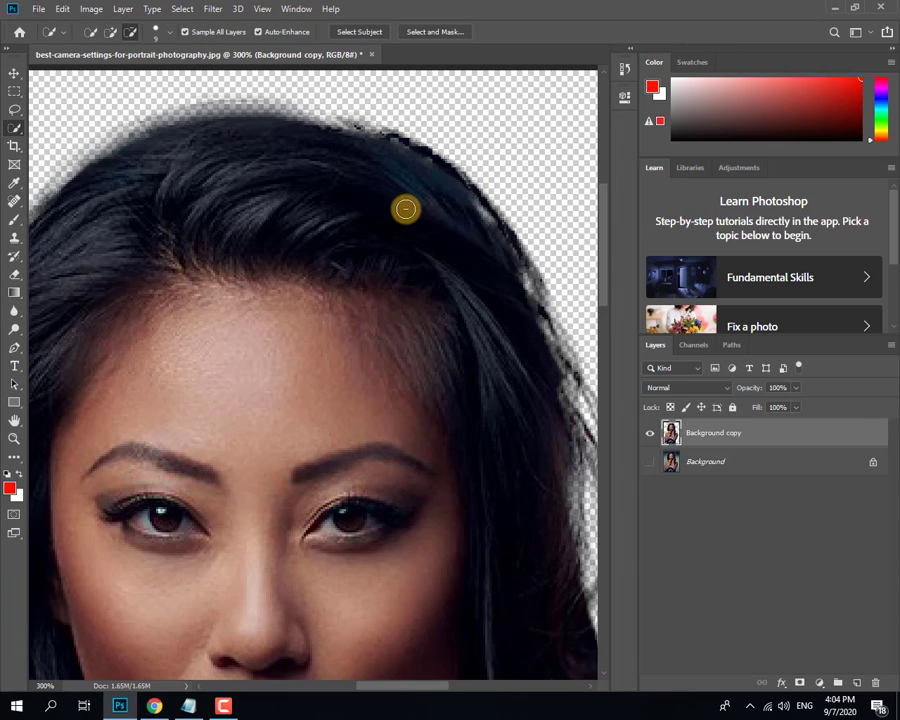
- Add a light green (#87f4a1) Solid Color fill layer and place the cut-out woman's layer above it
key("ctrl+minus")
key("ctrl+minus")
key("ctrl+minus")
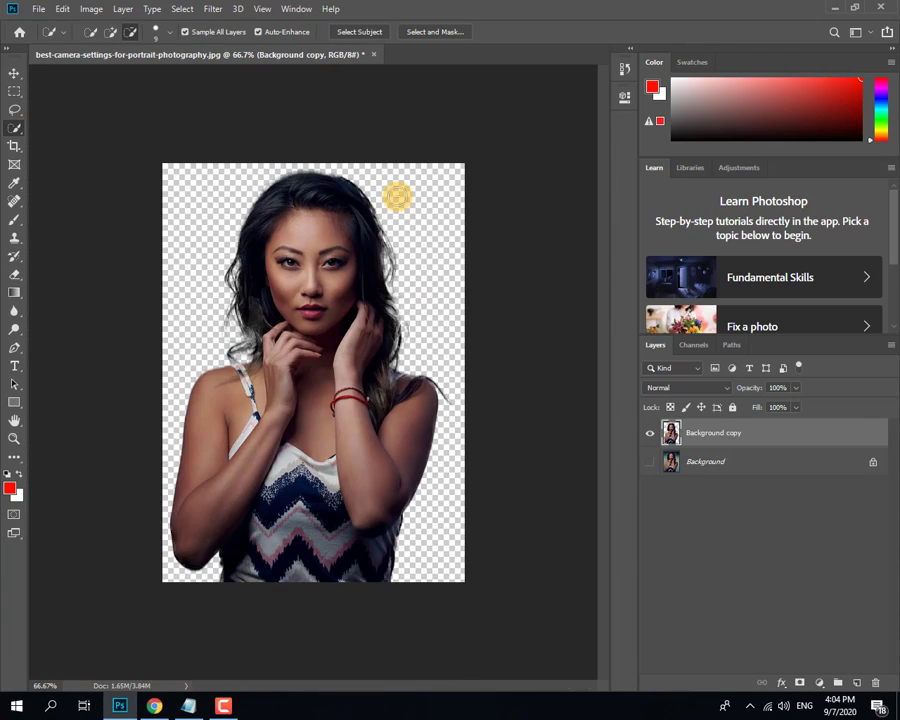
key("ctrl+plus")
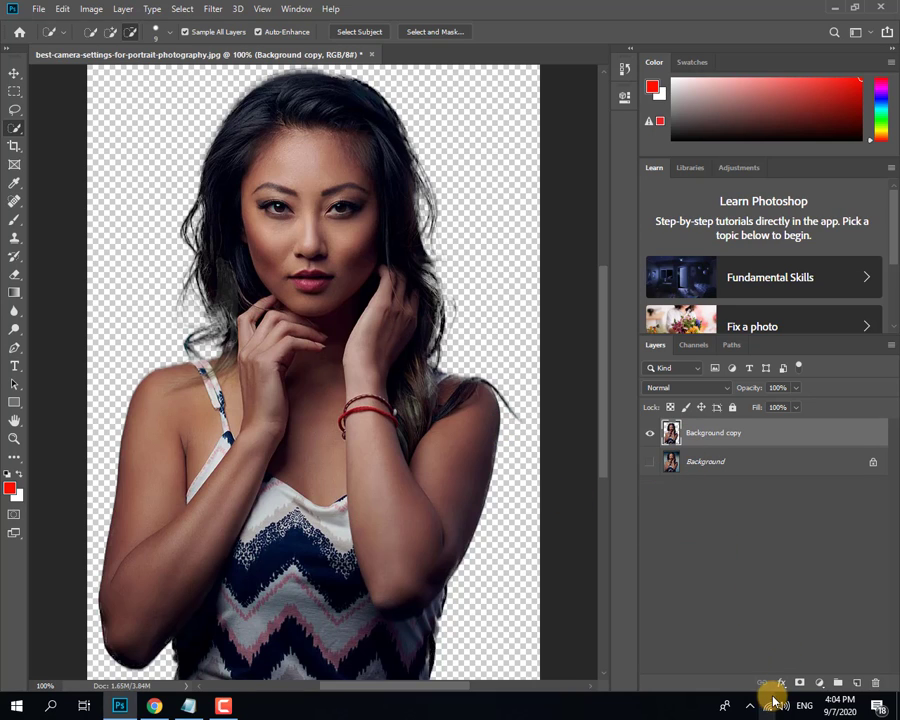
left_click(819, 682)
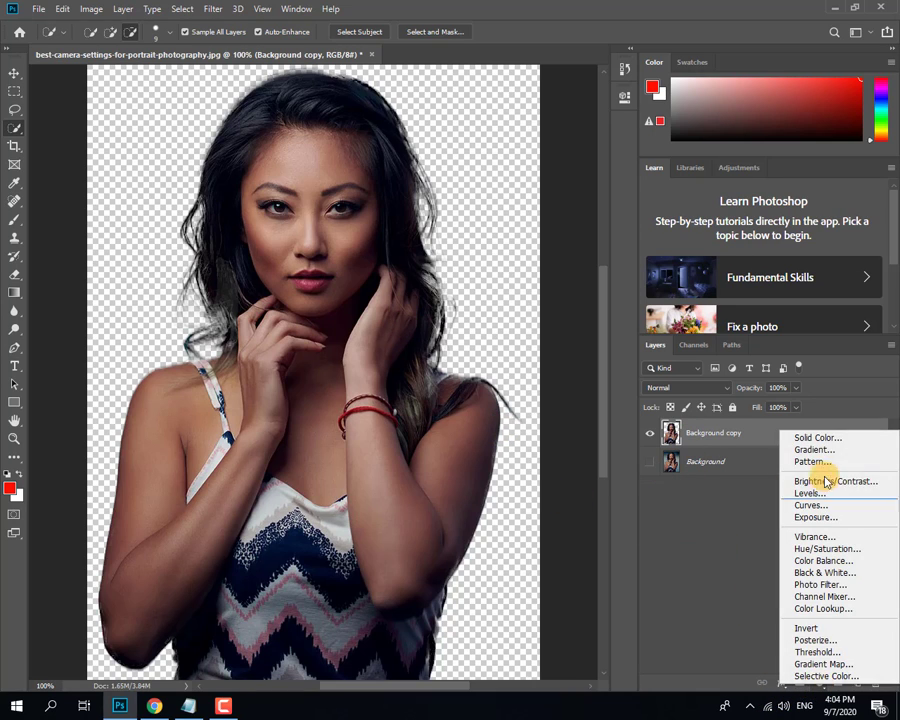
left_click(829, 438)
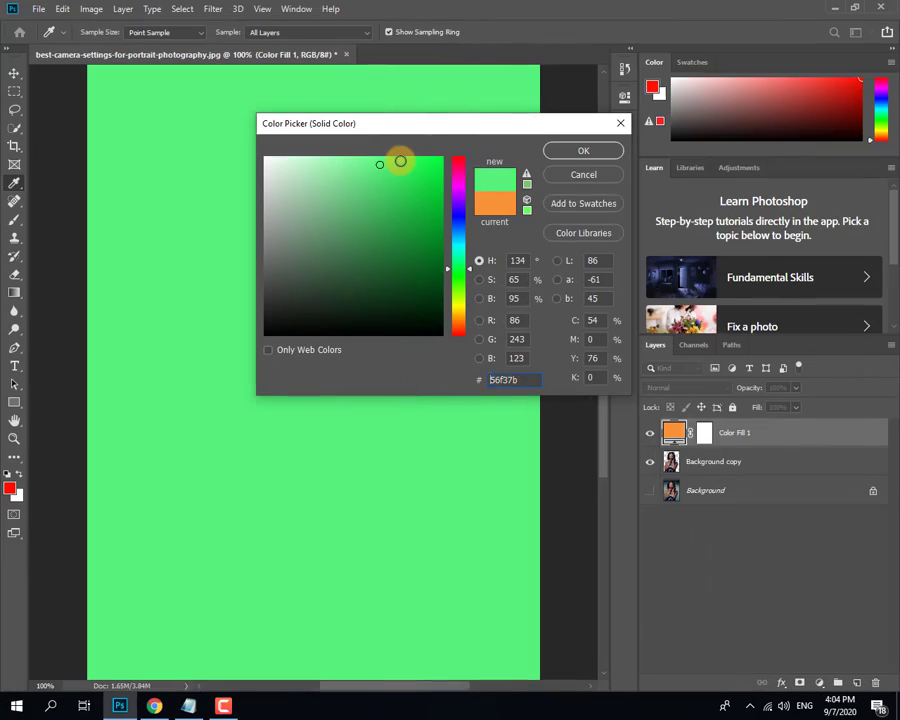
left_click_drag(400, 160, 344, 164)
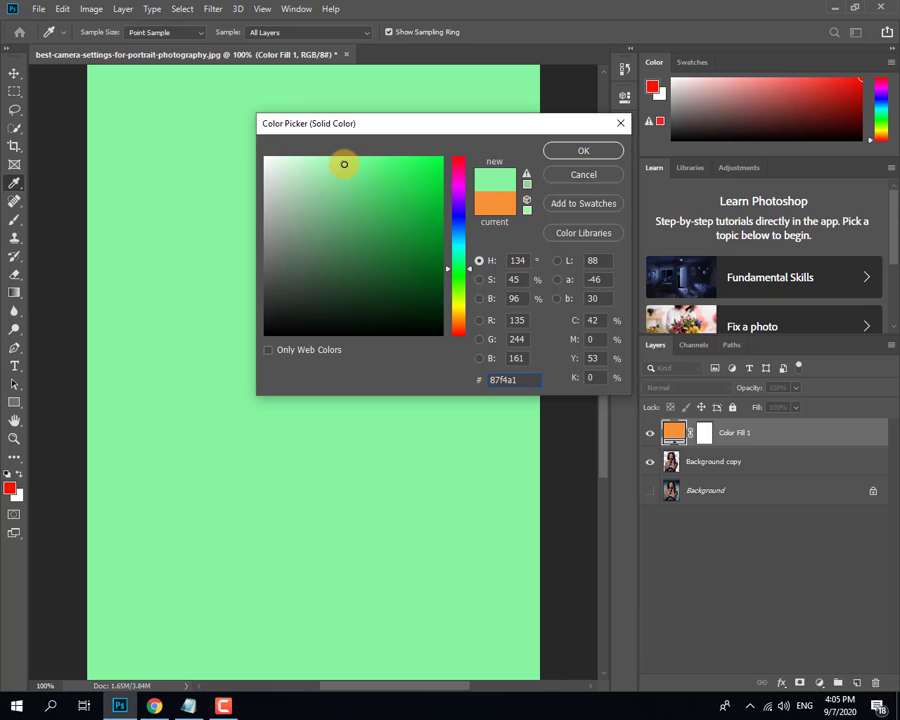
left_click(586, 151)
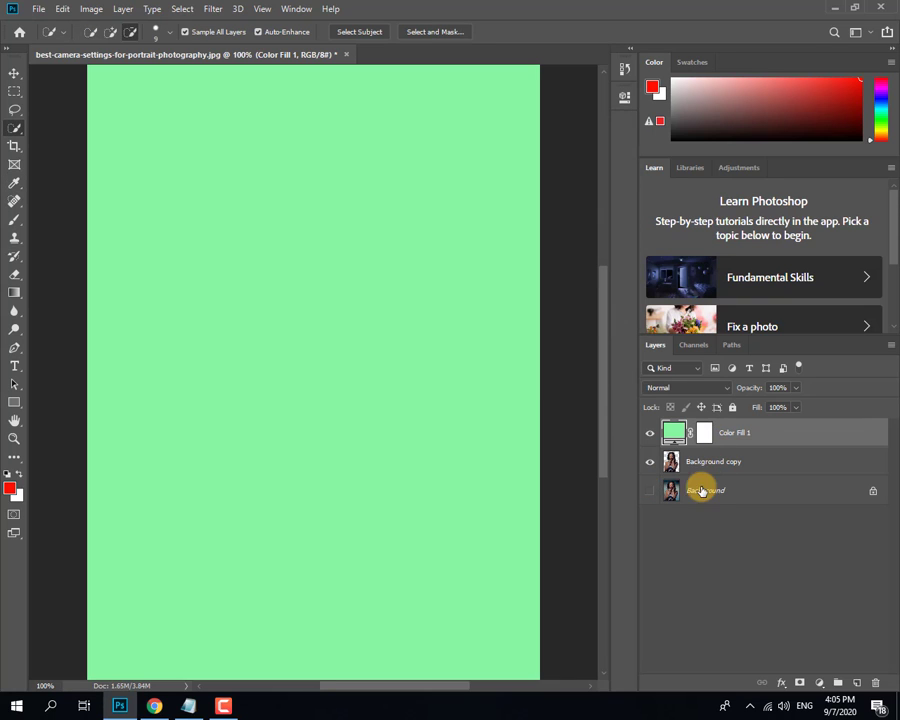
left_click_drag(683, 460, 681, 432)
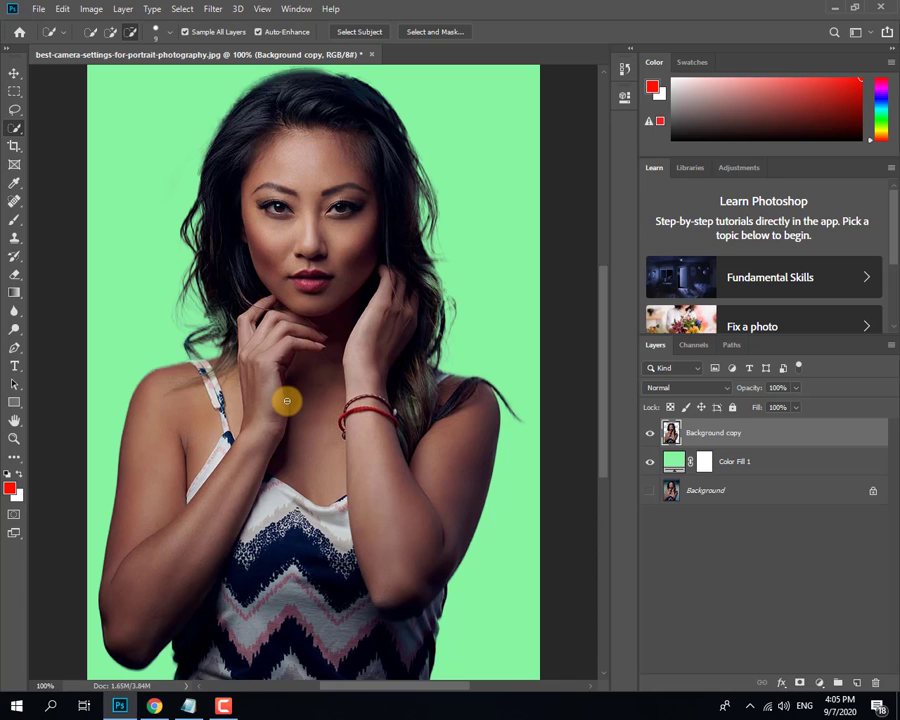
- Open the railway track image 7927f976b17065d627f94c0e125ac79c from folder 1
key("ctrl+minus")
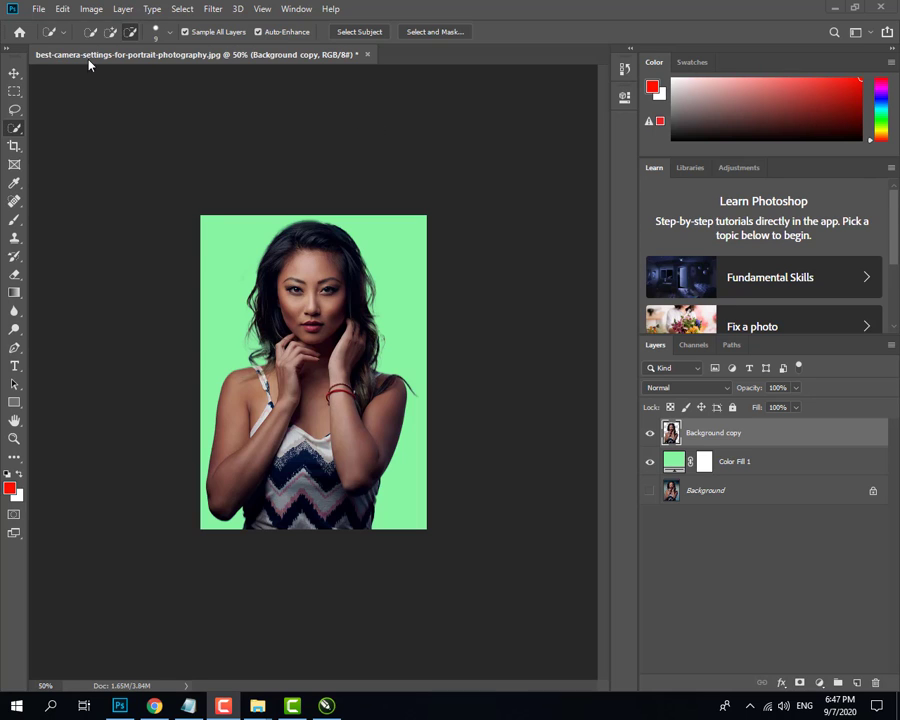
left_click(39, 9)
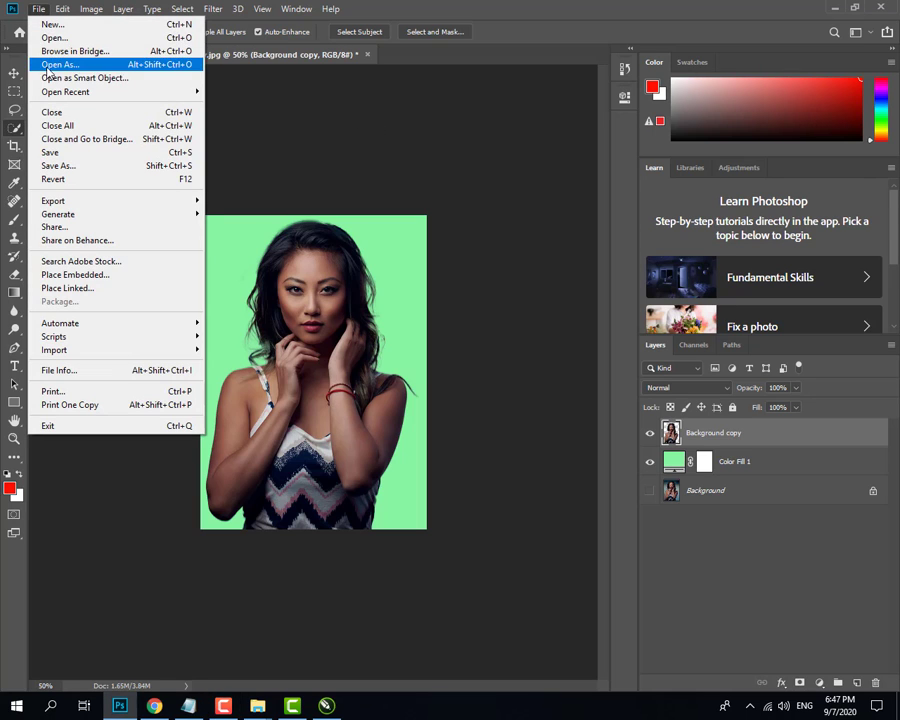
left_click(63, 42)
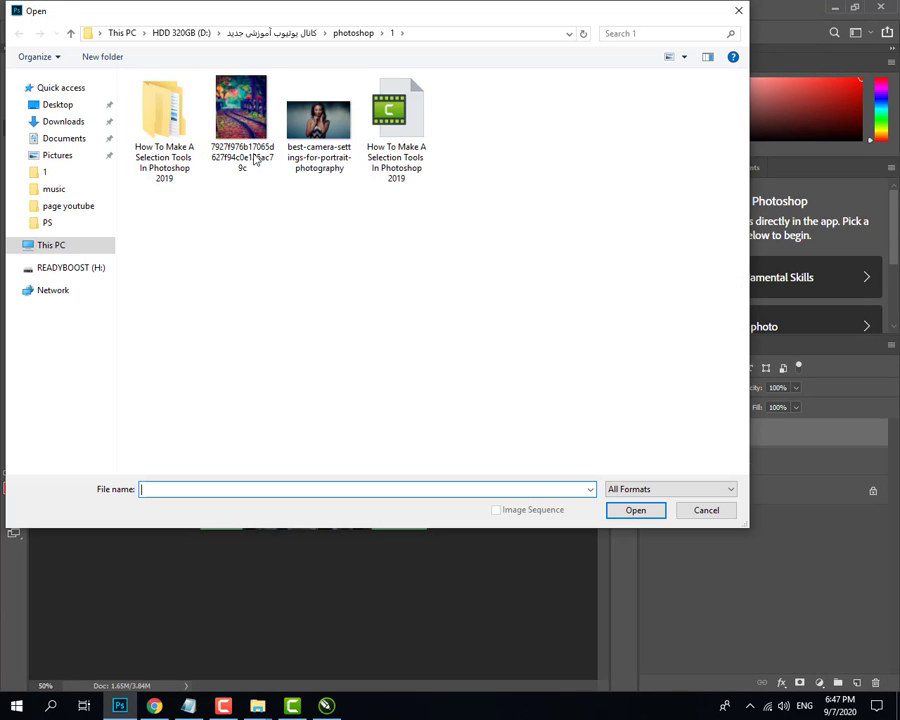
left_click(255, 158)
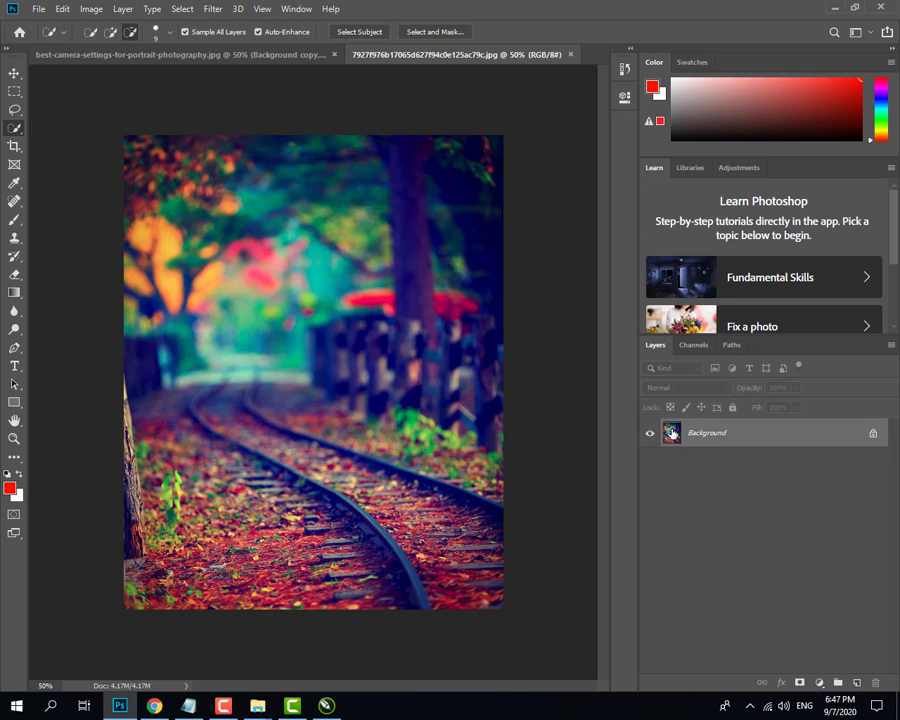
- Switch back to the portrait document and check its image size
left_click(188, 56)
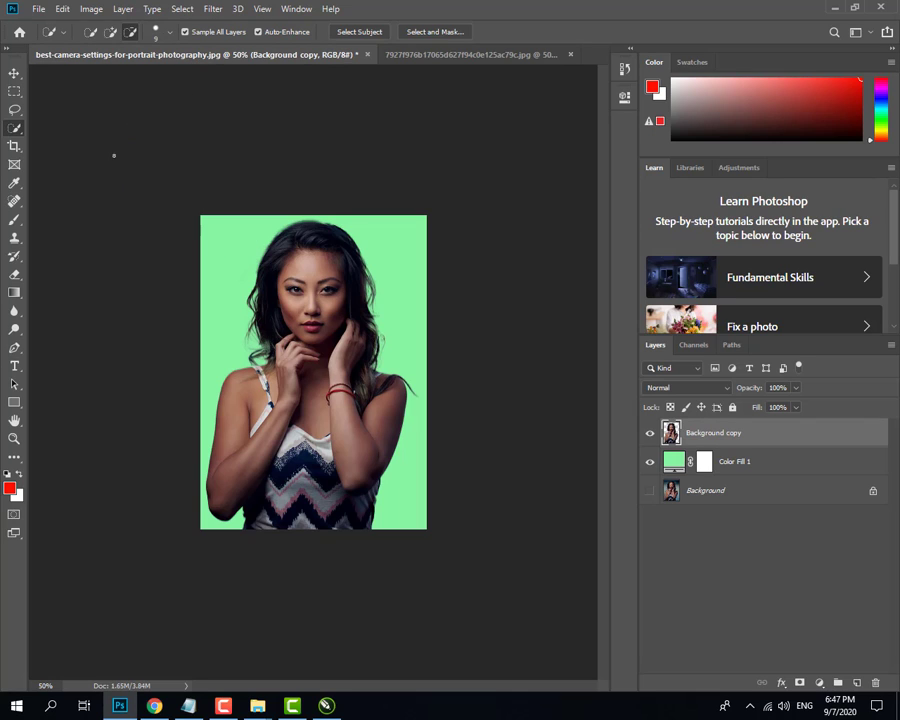
left_click(90, 9)
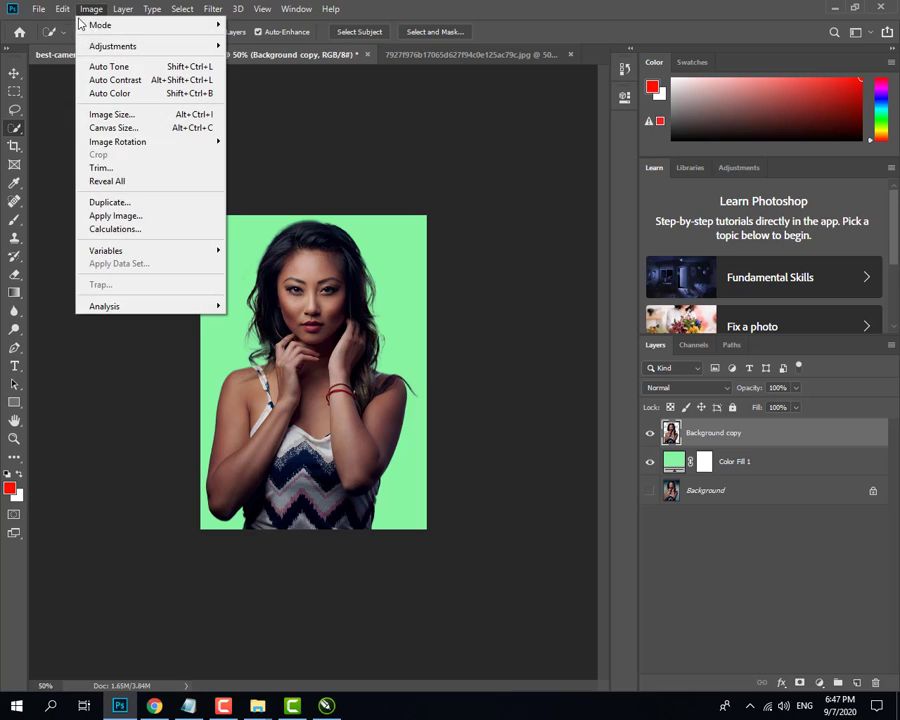
left_click(118, 118)
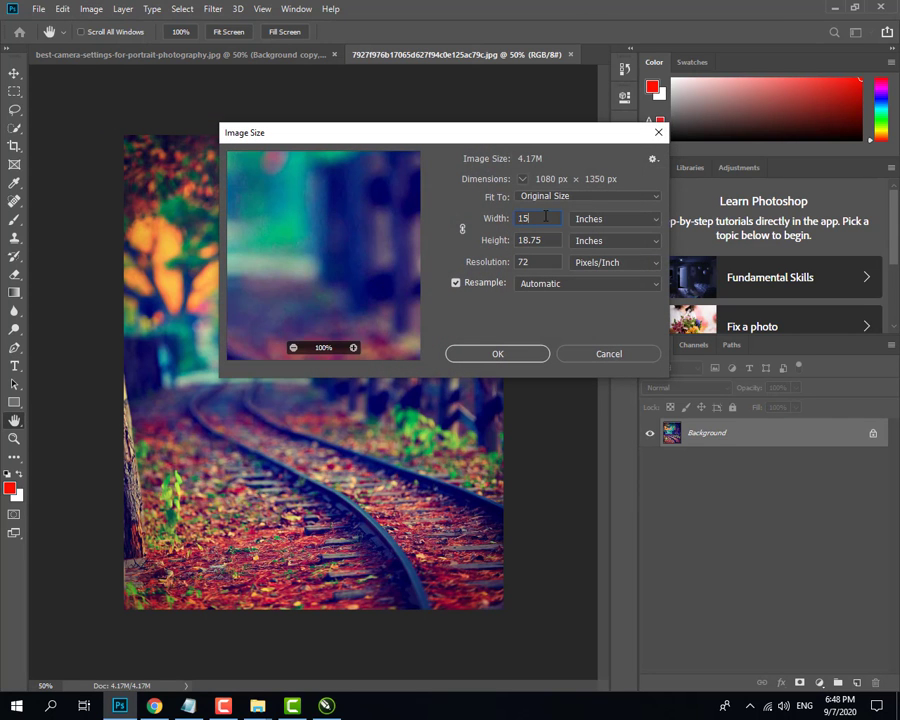
- Resize the railway track image to 8 inches wide and 12 inches high
double_click(545, 217)
type("8")
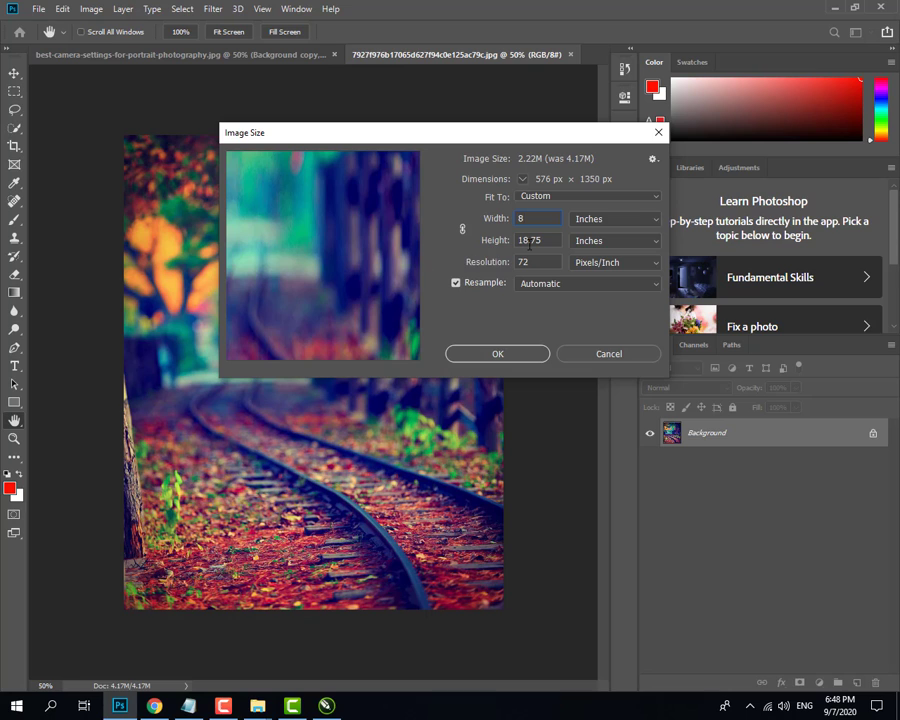
double_click(529, 241)
type("12")
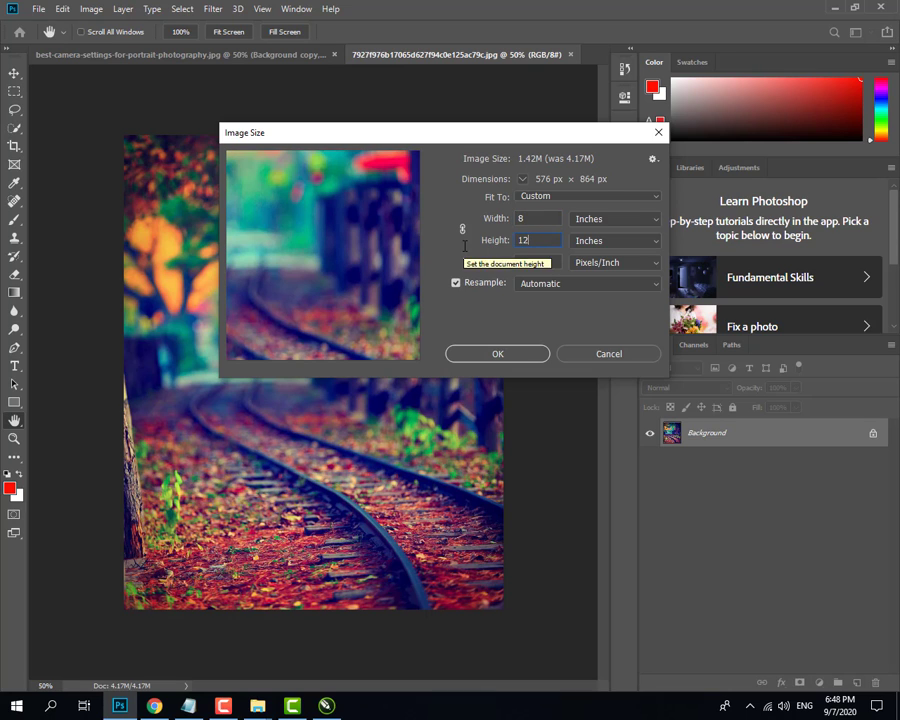
left_click(497, 353)
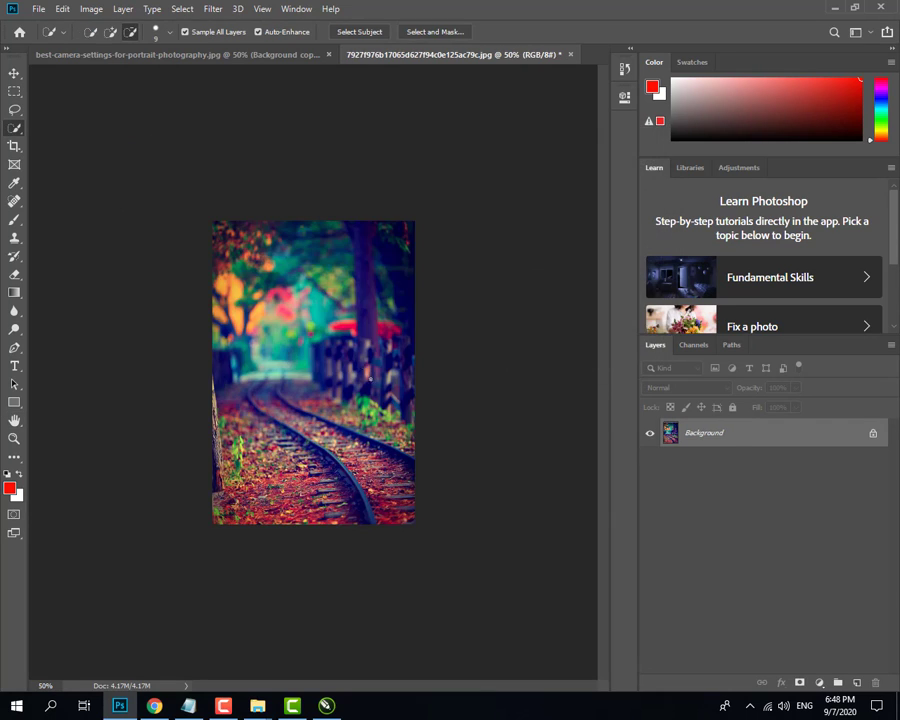
- Convert the railway track image's locked background into a regular layer and copy all of its pixels
key("m")
double_click(700, 436)
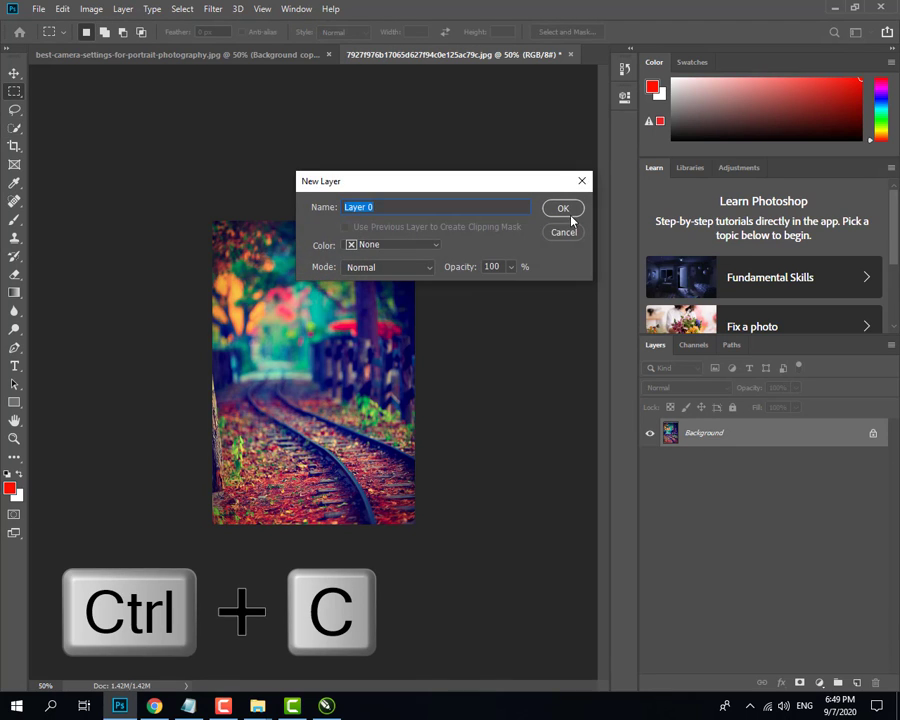
left_click(560, 207)
right_click(674, 445)
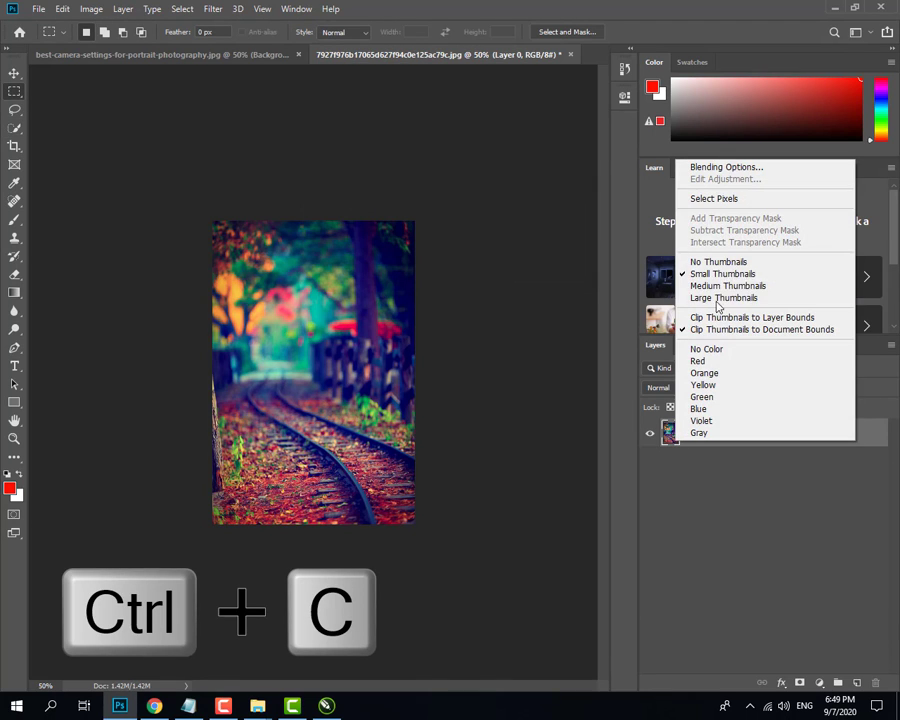
left_click(699, 199)
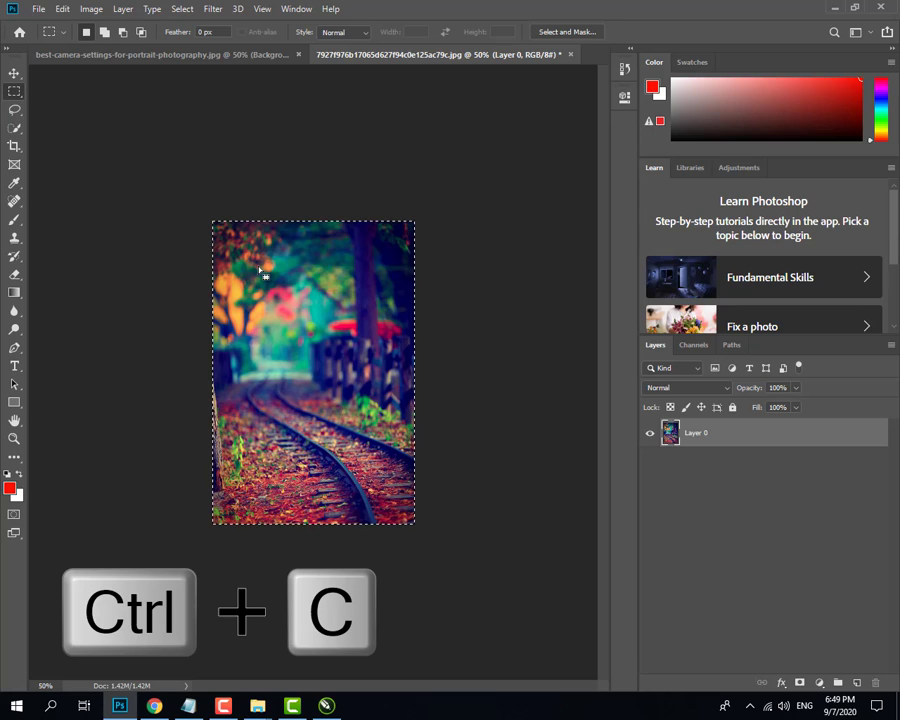
- Paste the railway track image into the portrait document and place the cut-out woman's layer above it
left_click(172, 55)
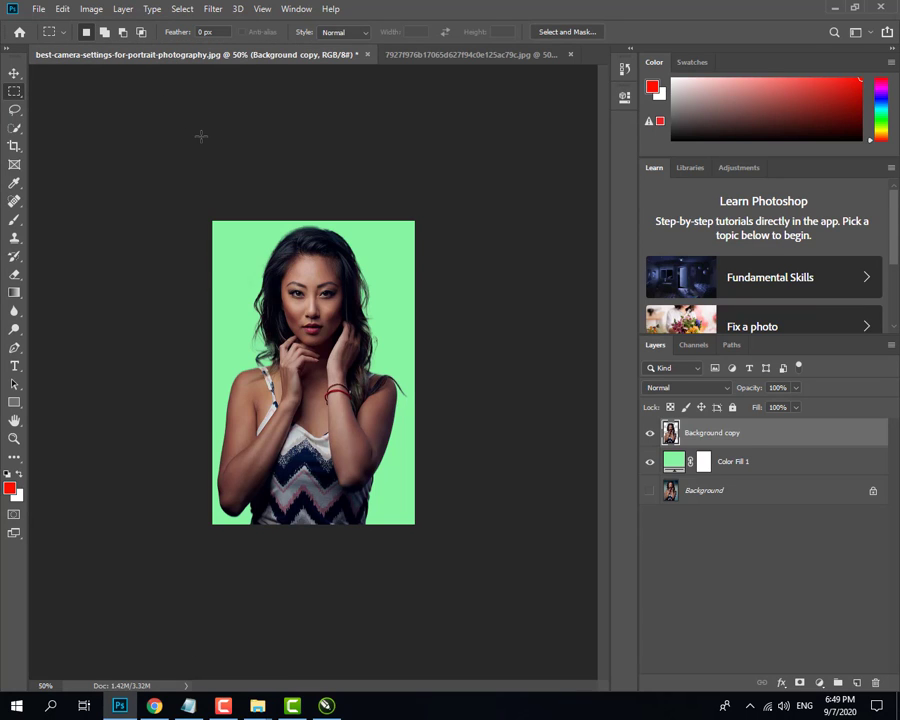
key("ctrl+v")
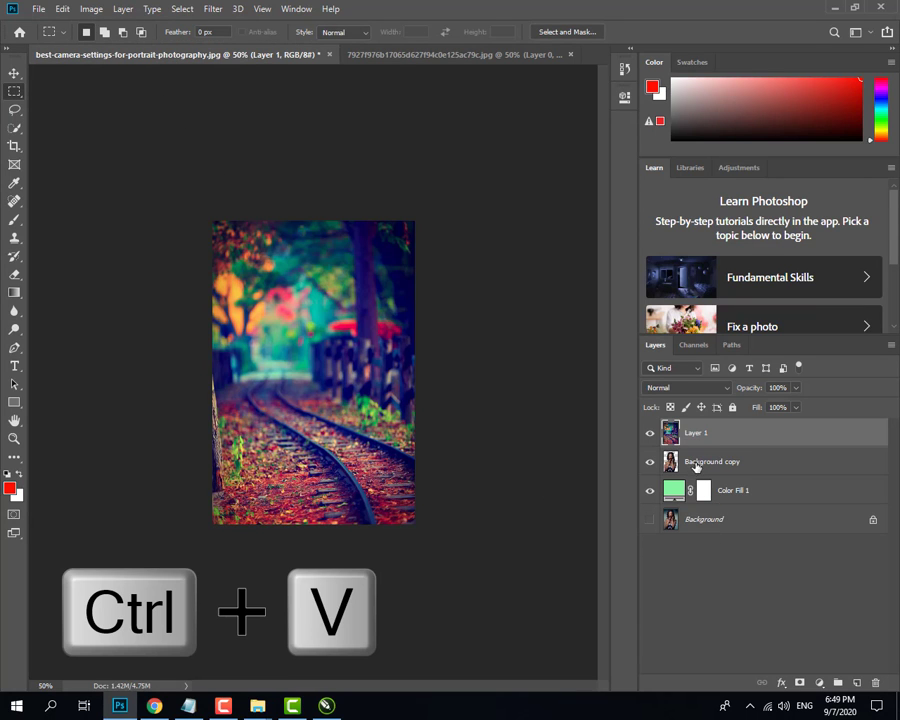
left_click_drag(696, 466, 693, 428)
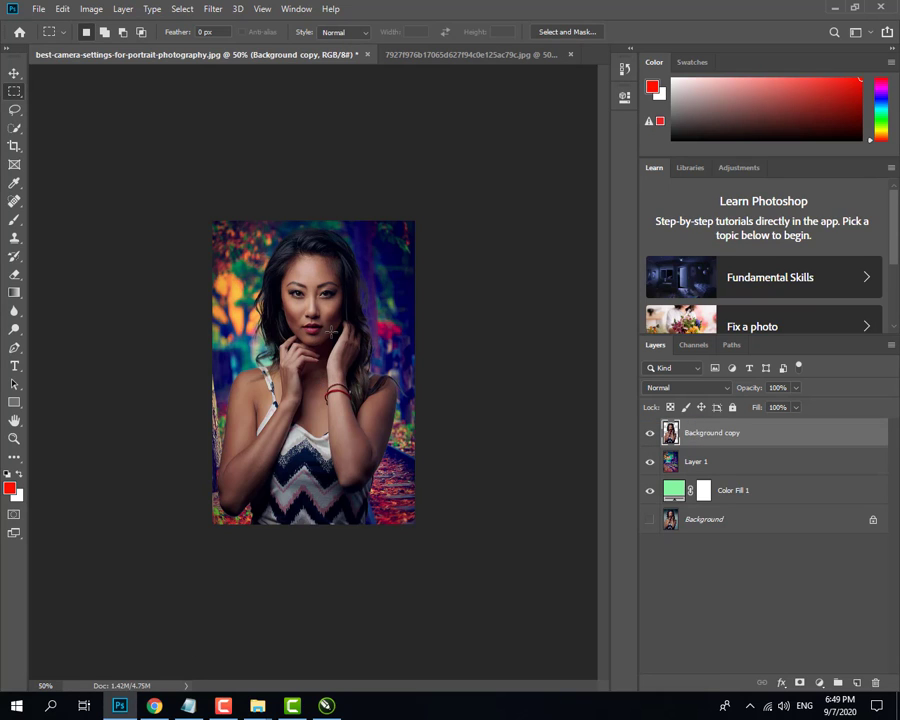
- Scale the cut-out woman down to about 87% and center her horizontally along the canvas's lower edge
key("v")
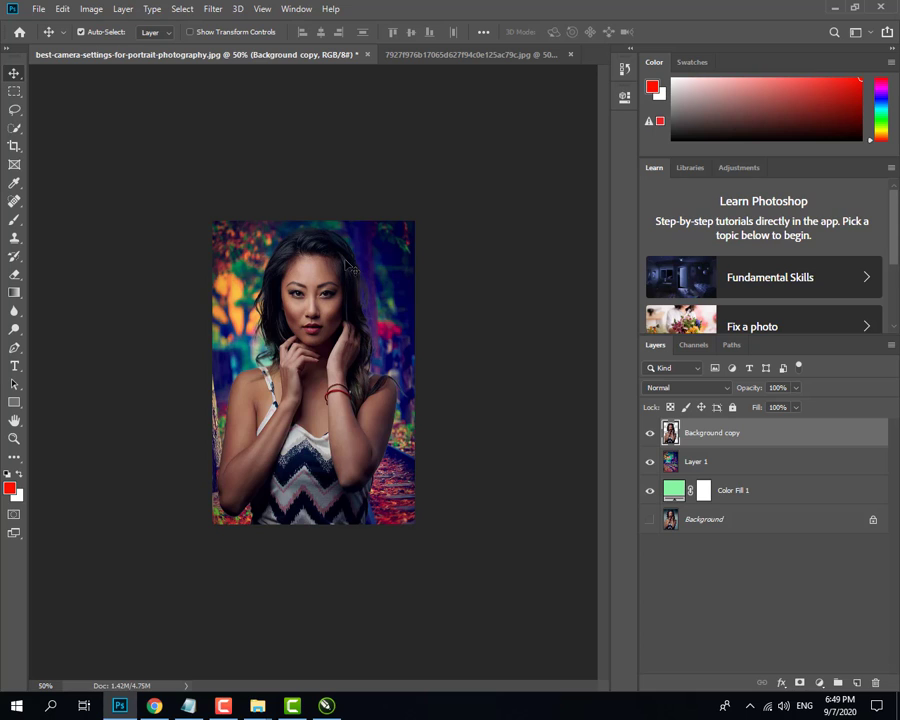
left_click(212, 33)
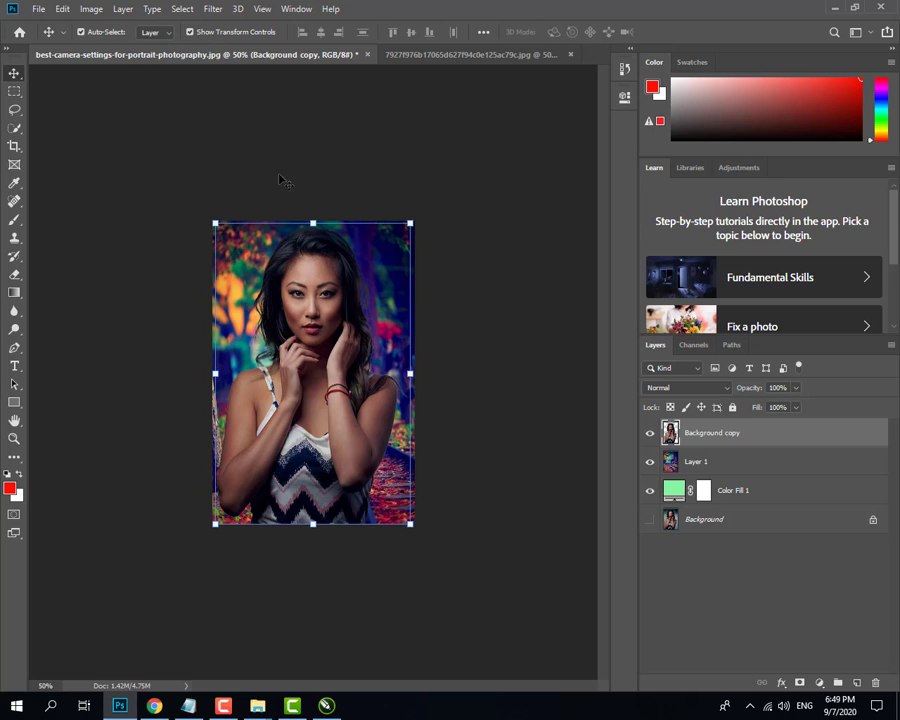
left_click_drag(407, 231, 390, 266)
left_click_drag(310, 319, 323, 319)
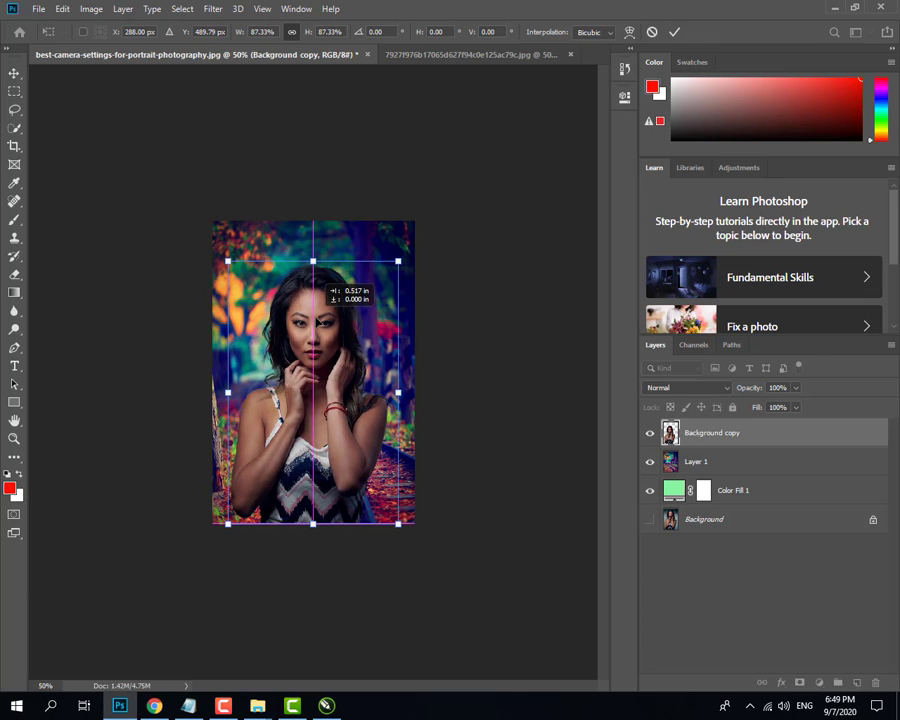
key("Return")
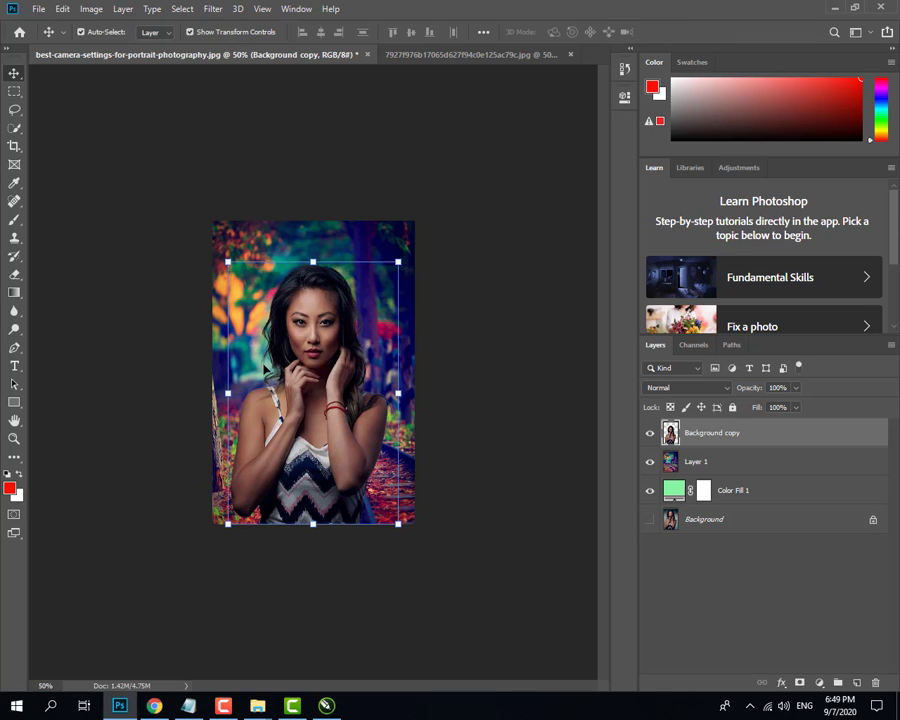
key("ctrl+plus")
key("ctrl+plus")
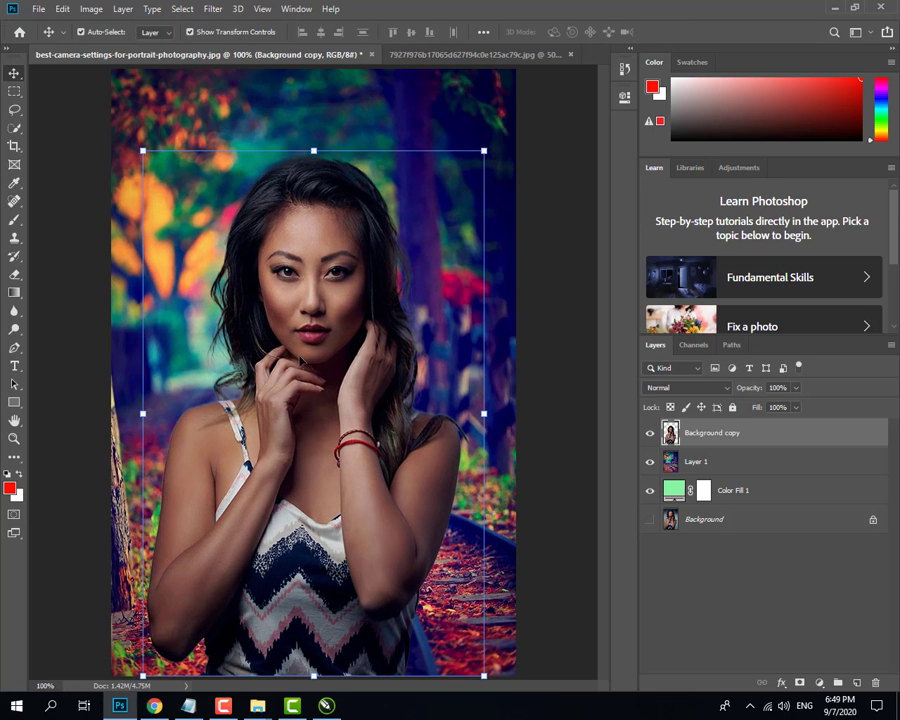
- Add an Inner Shadow to the woman's layer with 42% opacity and 13 px distance
left_click(818, 686)
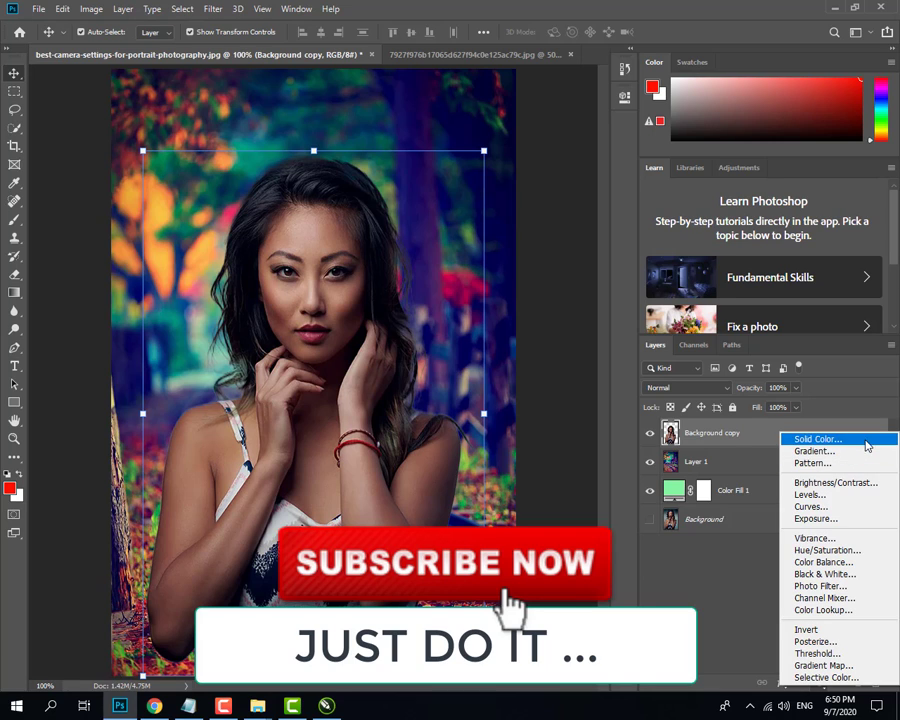
left_click(726, 628)
left_click(781, 683)
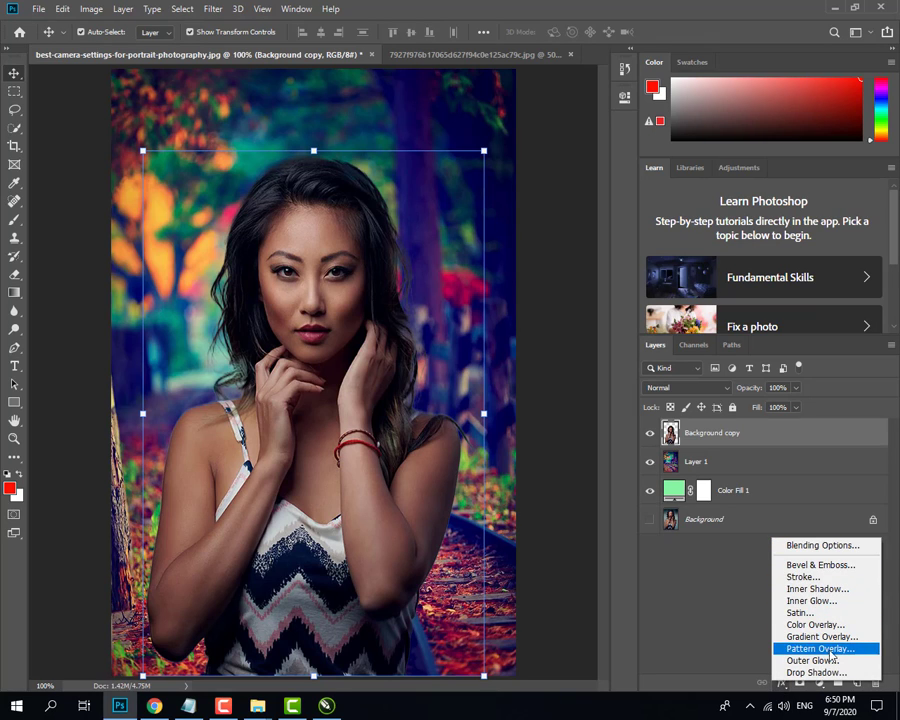
left_click(834, 592)
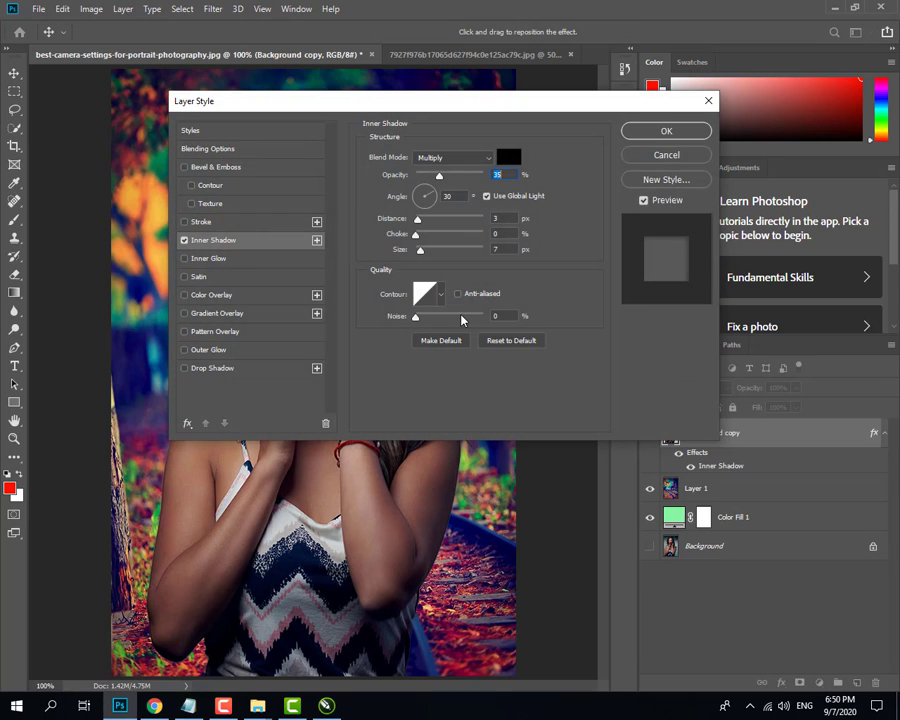
left_click_drag(432, 105, 596, 156)
mouse_move(599, 227)
left_mouse_down()
mouse_move(629, 231)
mouse_move(604, 232)
left_mouse_up()
mouse_move(580, 273)
left_mouse_down()
mouse_move(601, 272)
mouse_move(603, 282)
mouse_move(590, 273)
mouse_move(587, 286)
left_mouse_up()
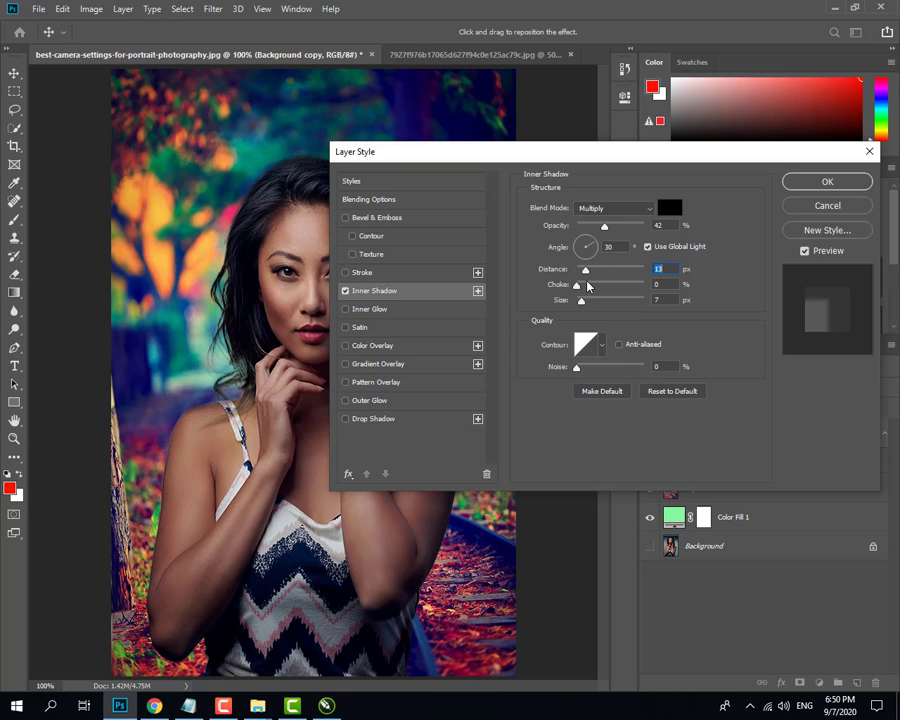
left_click(811, 181)
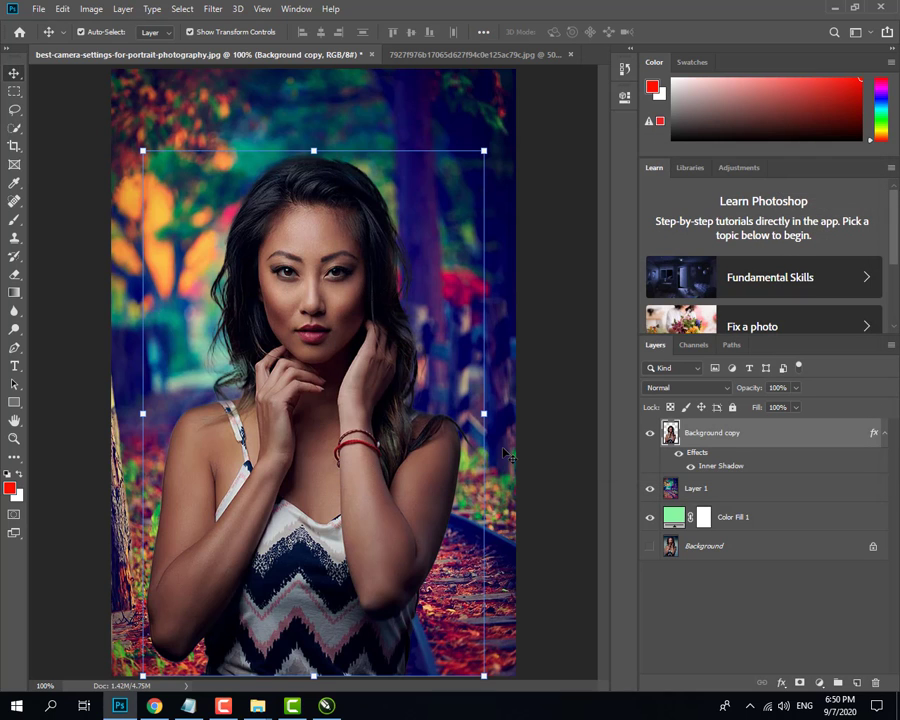
- Add a Drop Shadow to the woman's layer with 10 px distance and 77% opacity
left_click(779, 682)
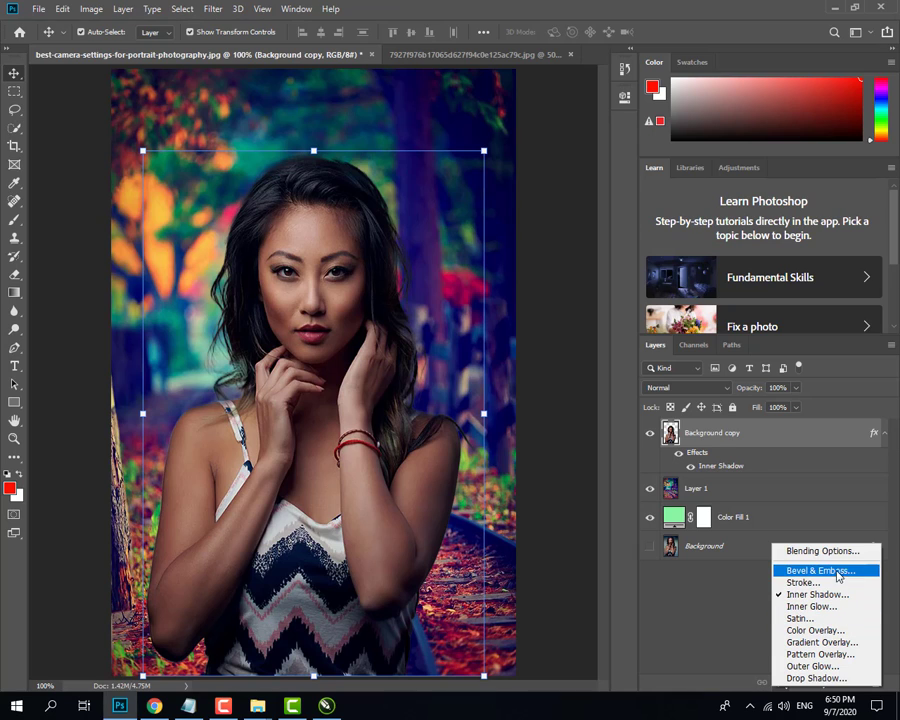
left_click(815, 678)
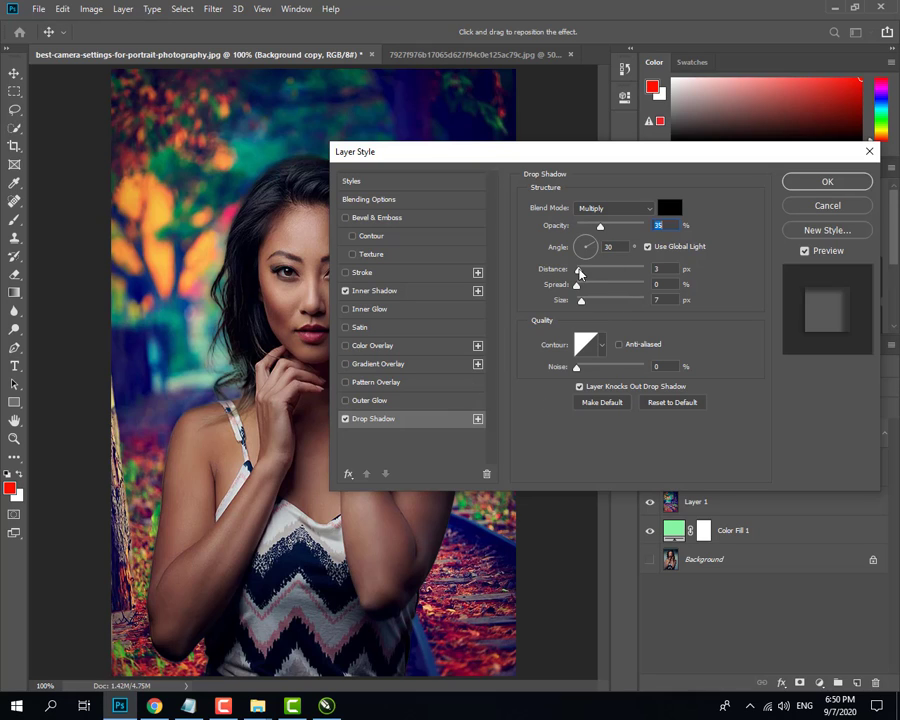
left_click_drag(579, 272, 584, 277)
left_click_drag(600, 227, 628, 230)
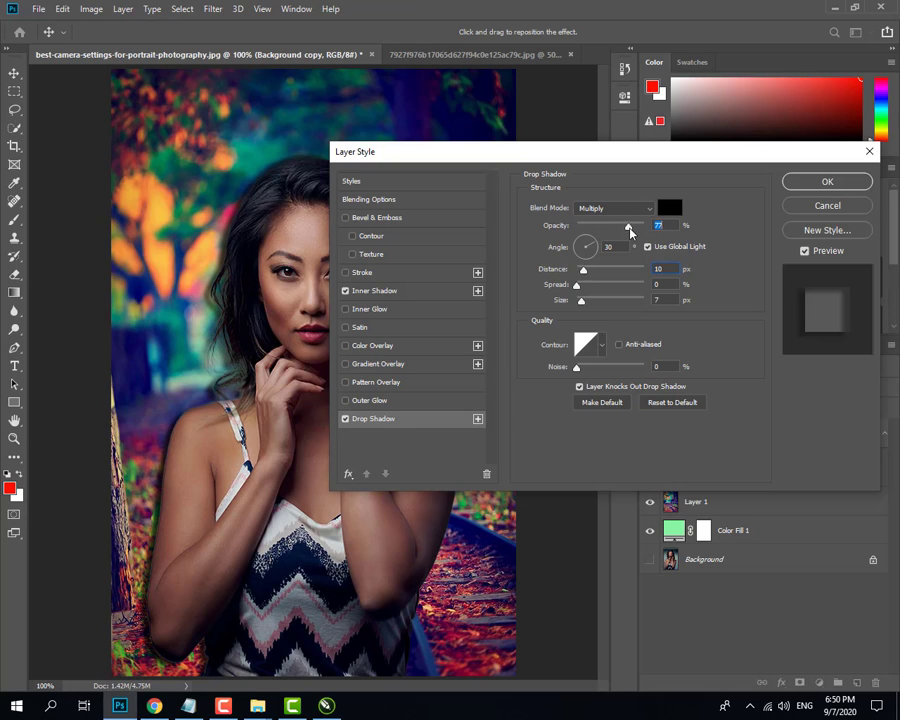
left_click(827, 182)
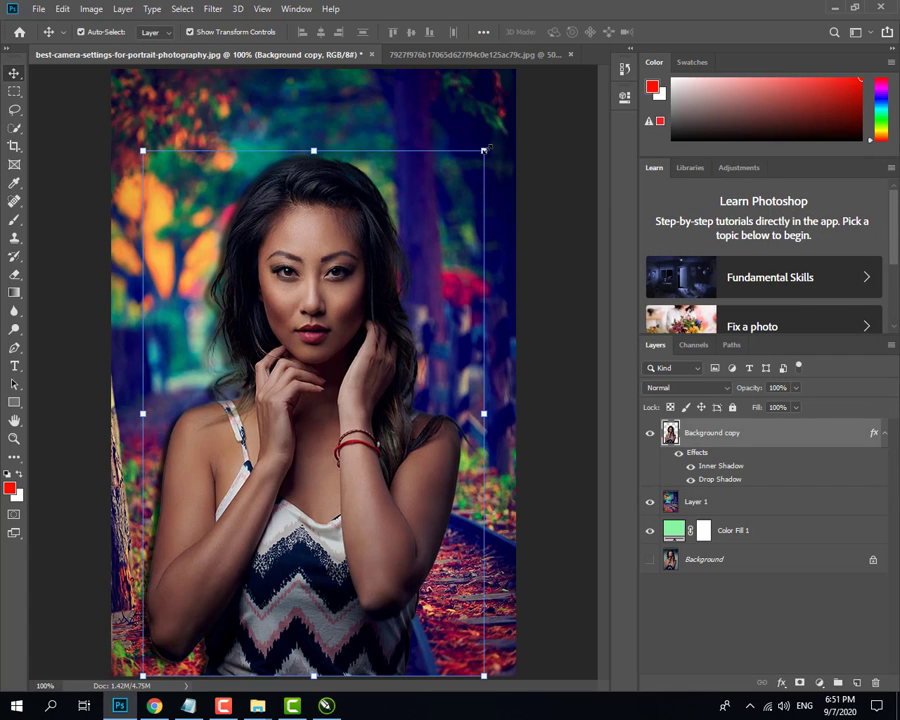
- Enlarge the woman to about 105% and recenter her horizontally on the canvas
left_click_drag(484, 150, 499, 125)
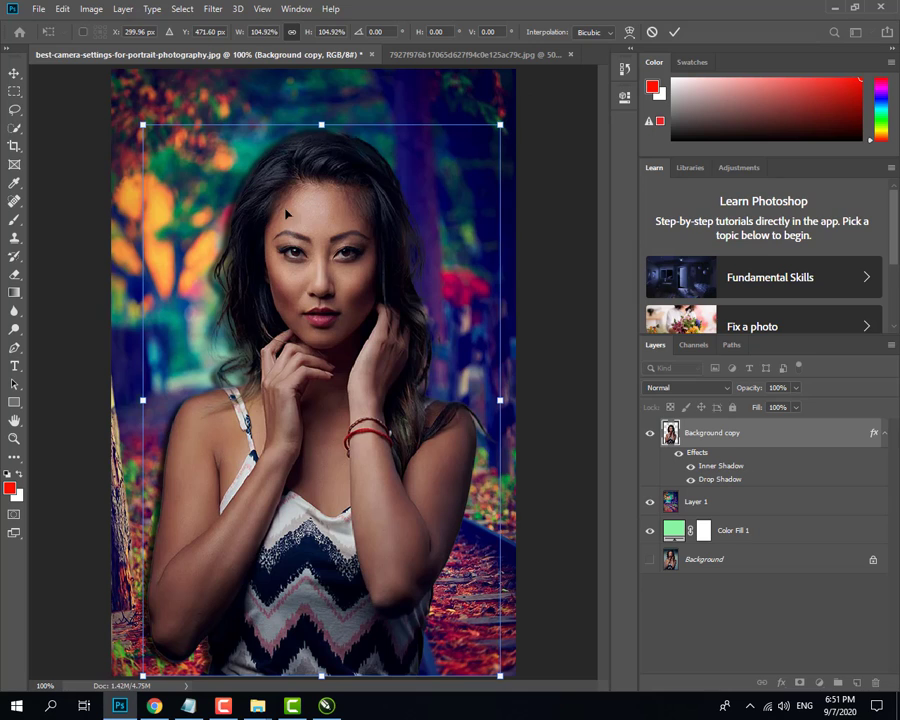
left_click_drag(308, 219, 299, 218)
key("Return")
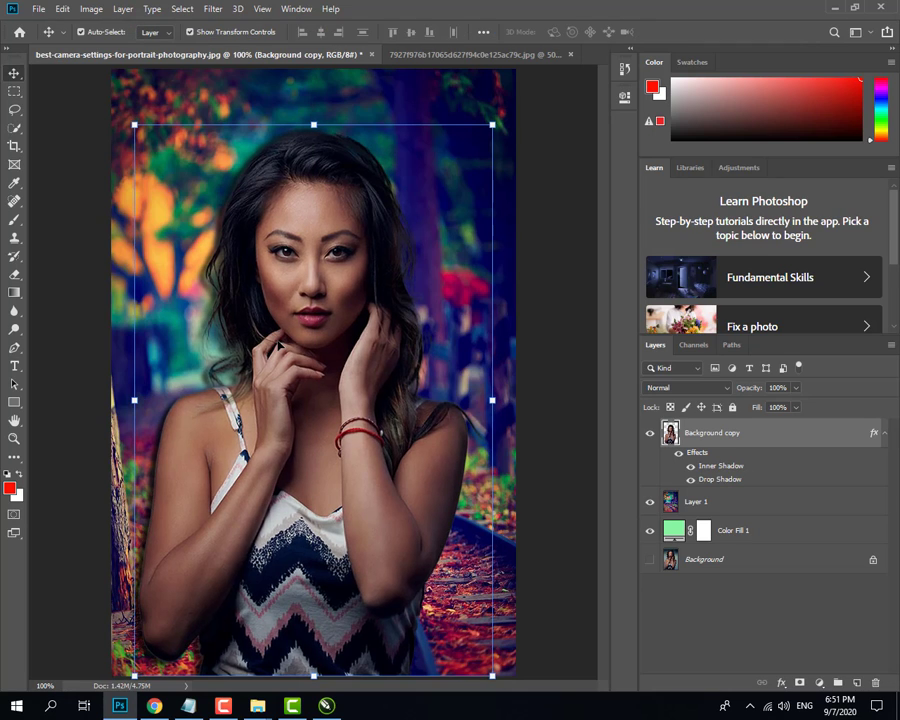
key("ctrl+minus")
key("ctrl+minus")
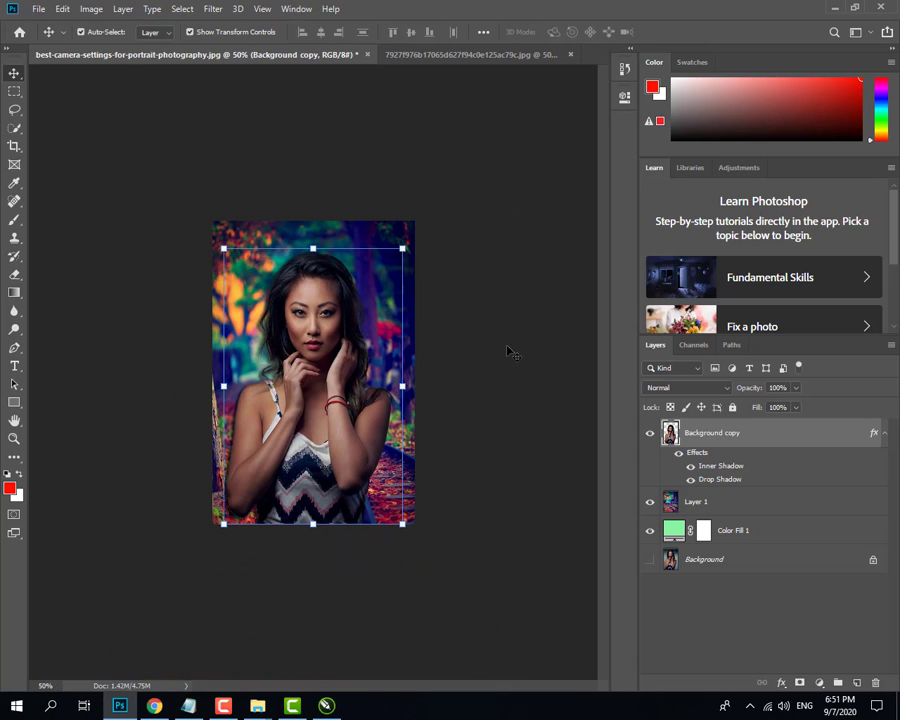
- Apply Auto Color to the cut-out woman's layer
key("m")
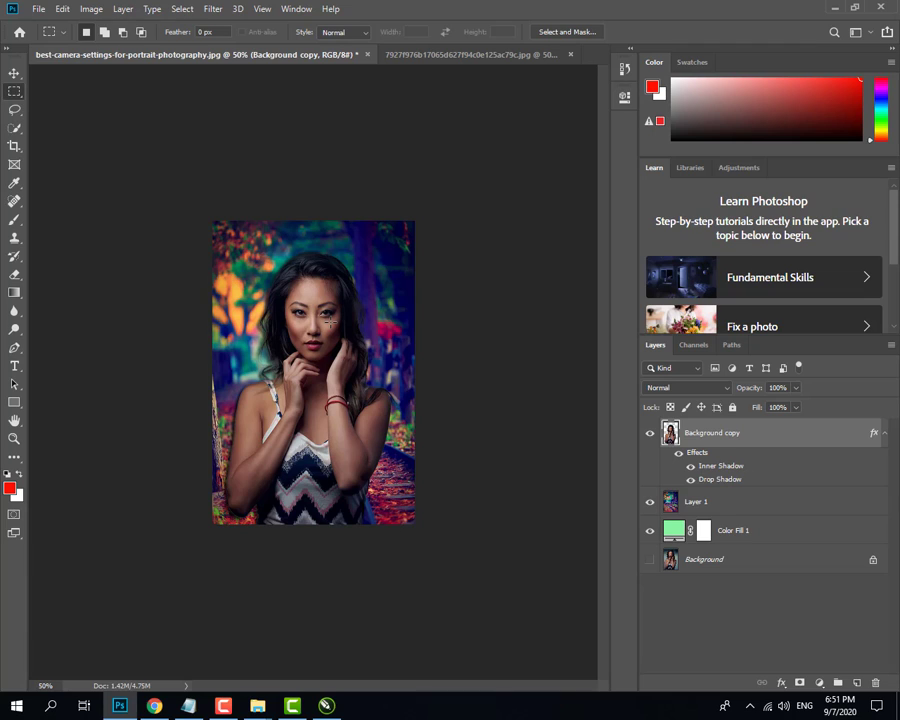
key("v")
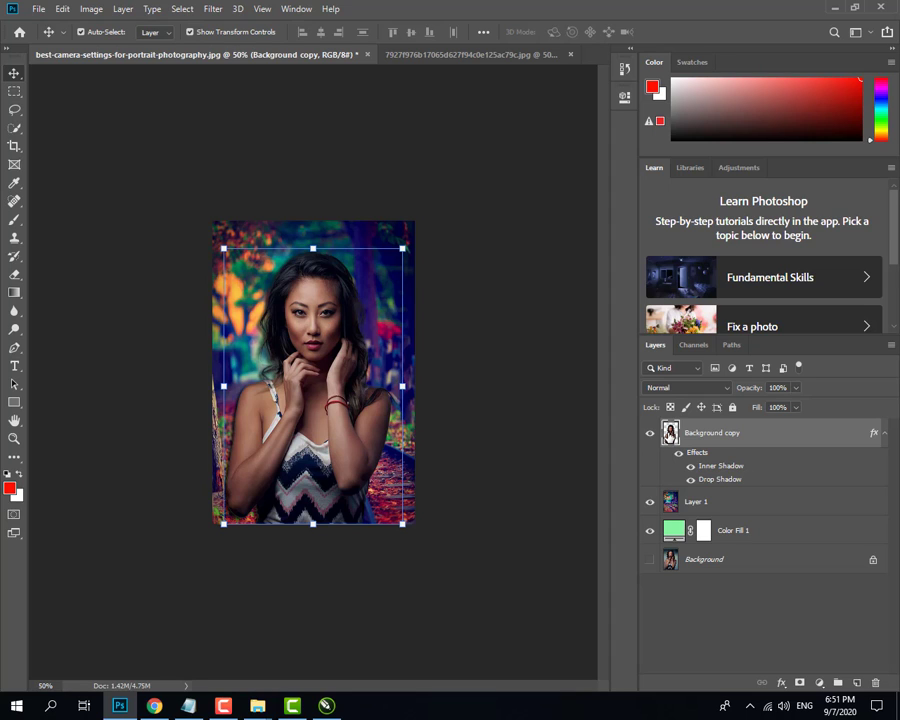
left_click(14, 91)
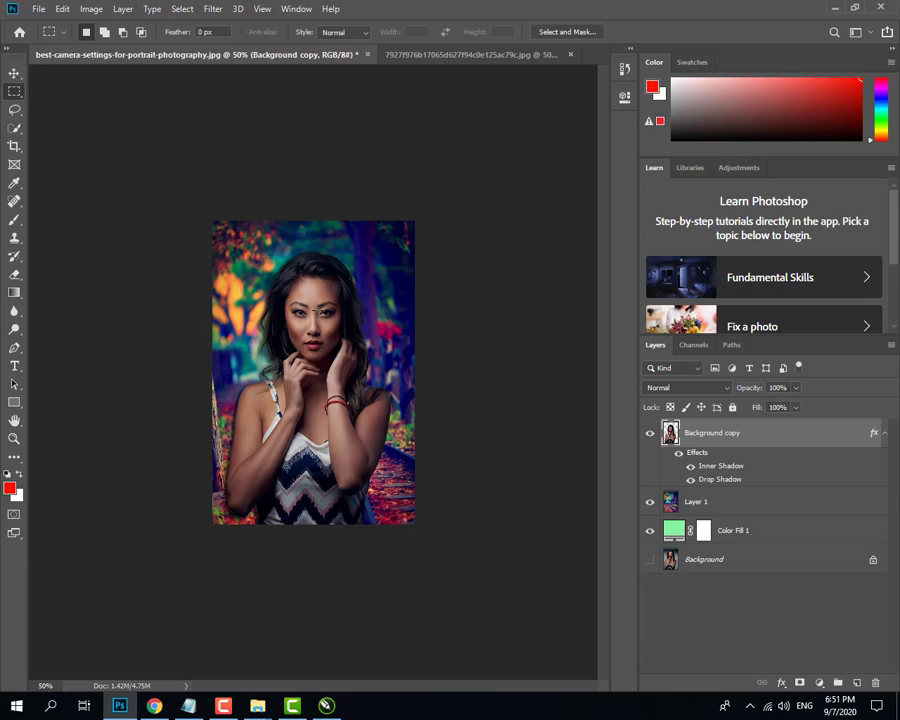
key("ctrl+shift+b")
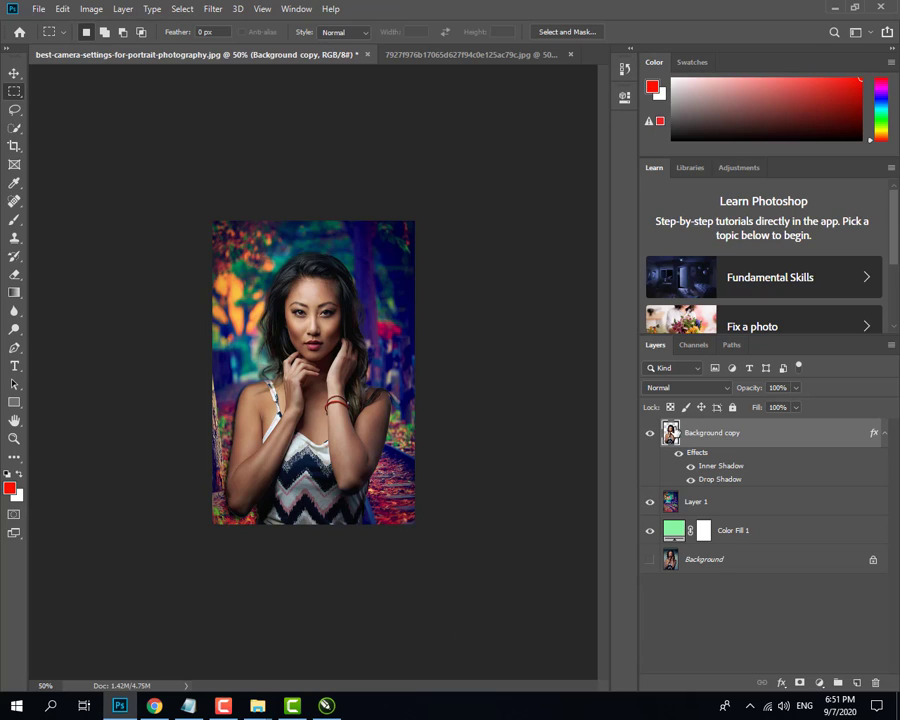
left_click(224, 706)
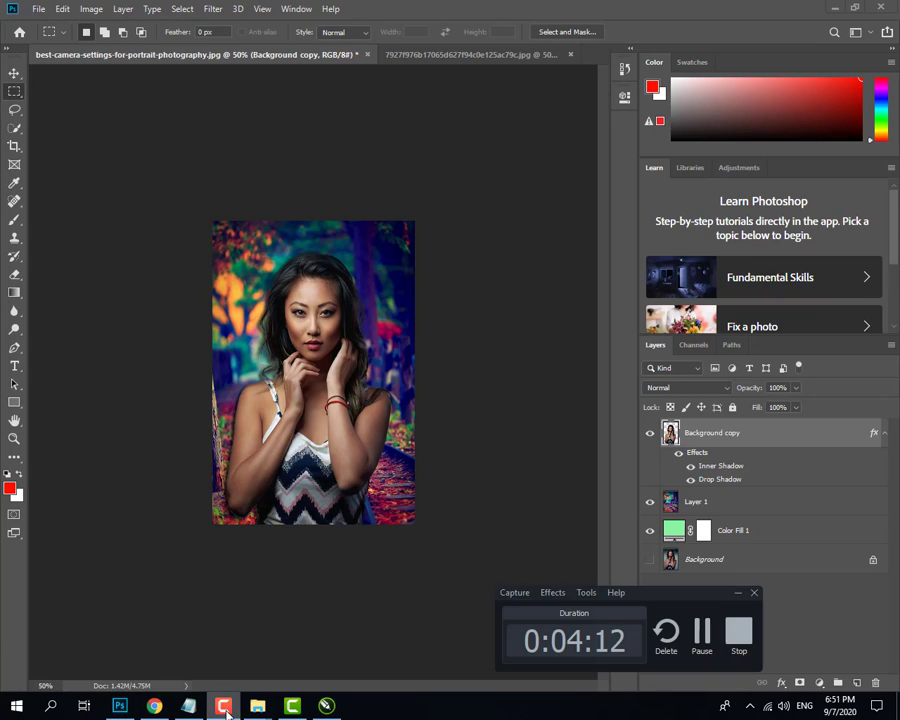
left_click(225, 707)
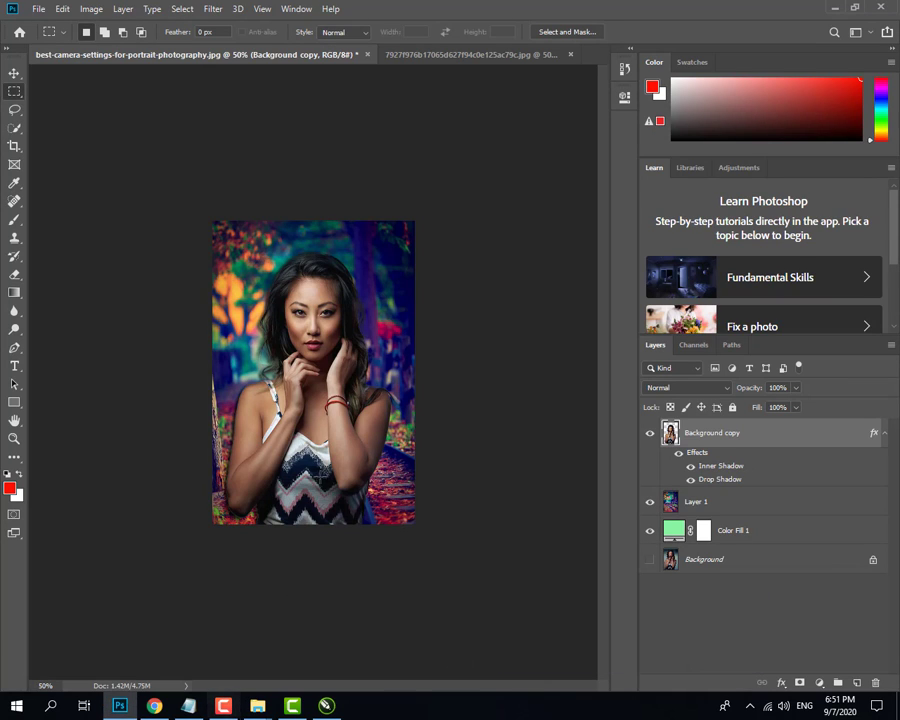
- Apply the basic Blur filter to the railway track background, Layer 1
left_click(690, 501)
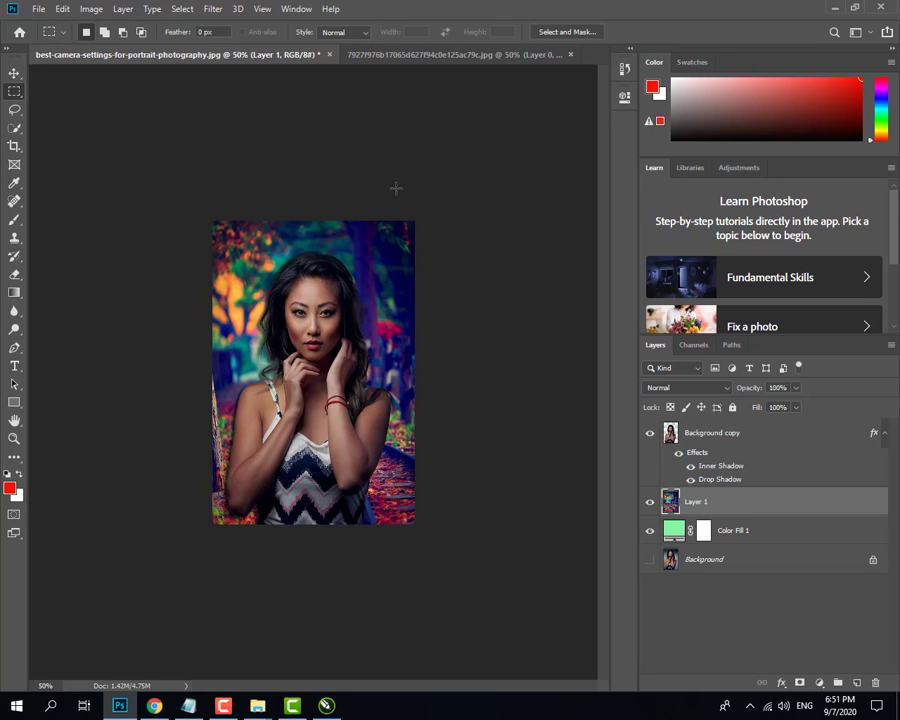
left_click(210, 9)
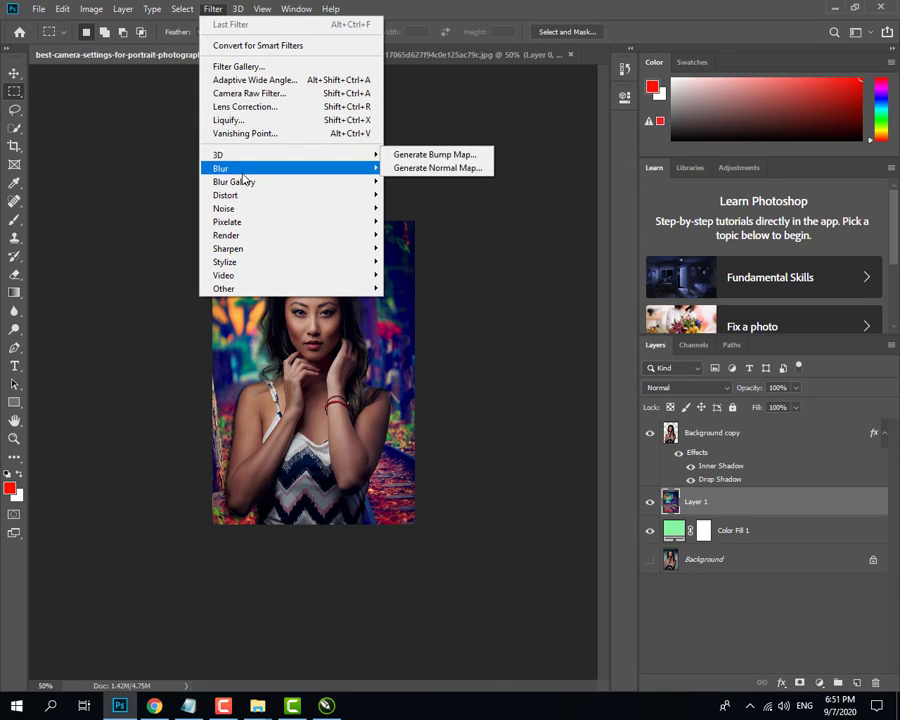
mouse_move(240, 168)
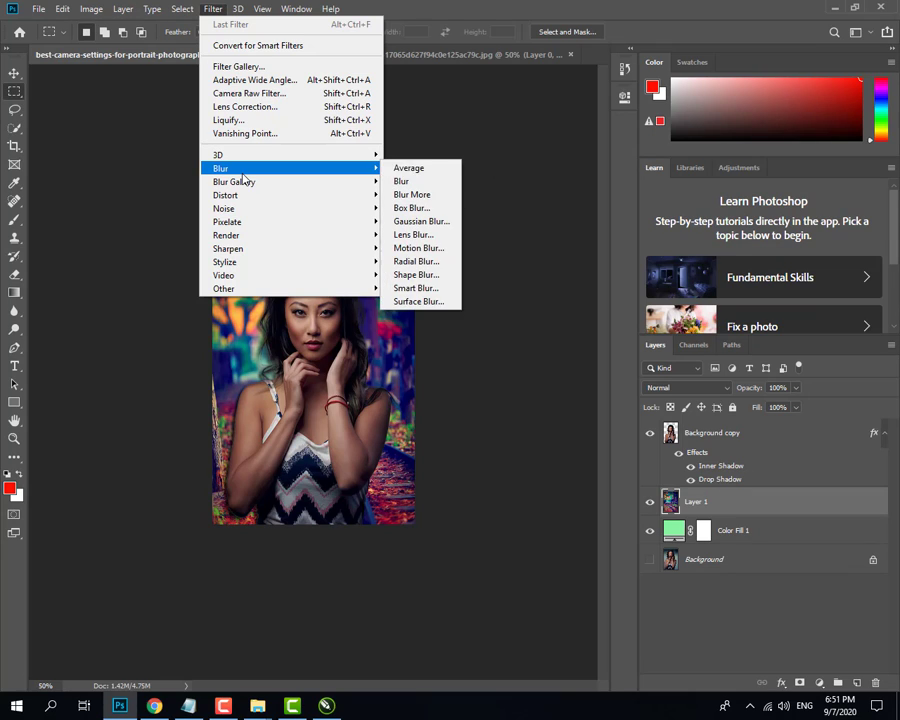
left_click(424, 182)
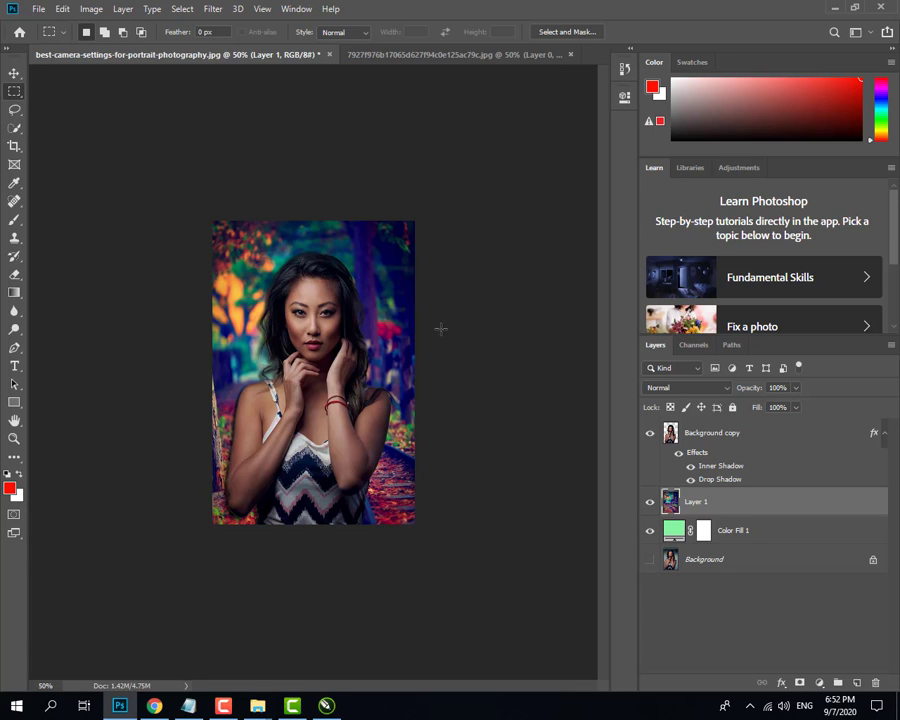
- Apply the Blur More filter to the railway track background on Layer 1
left_click(213, 9)
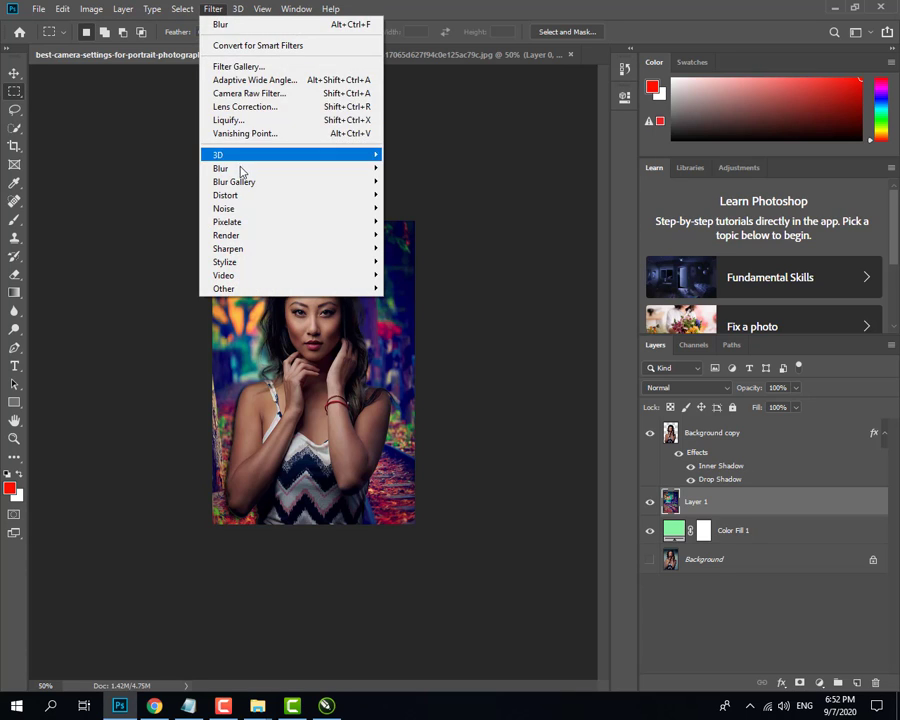
mouse_move(241, 170)
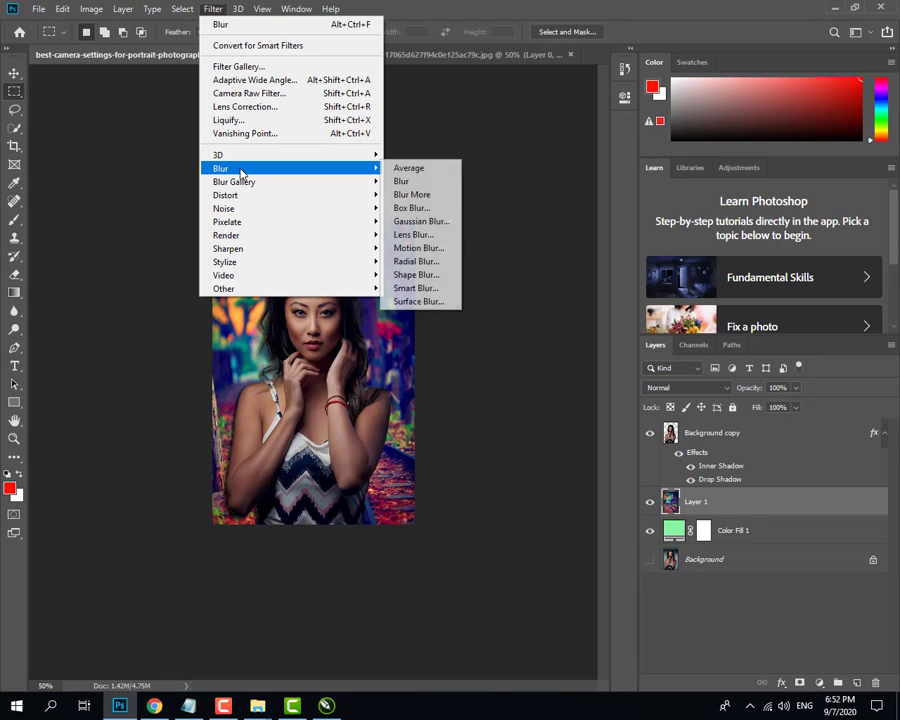
left_click(425, 199)
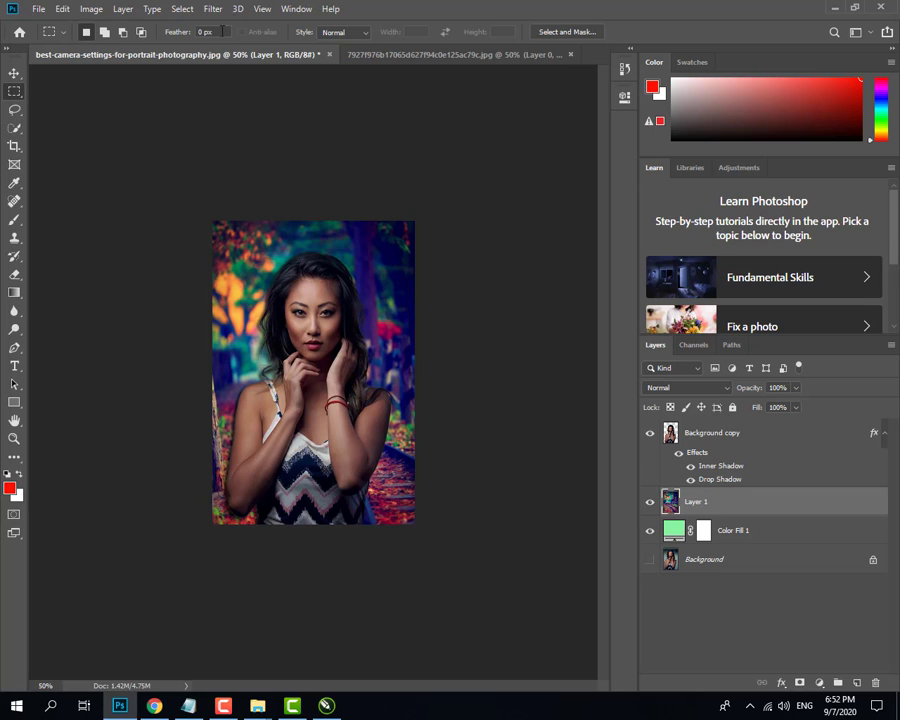
- Apply the basic Sharpen filter to the railway track background on Layer 1
left_click(212, 9)
mouse_move(247, 199)
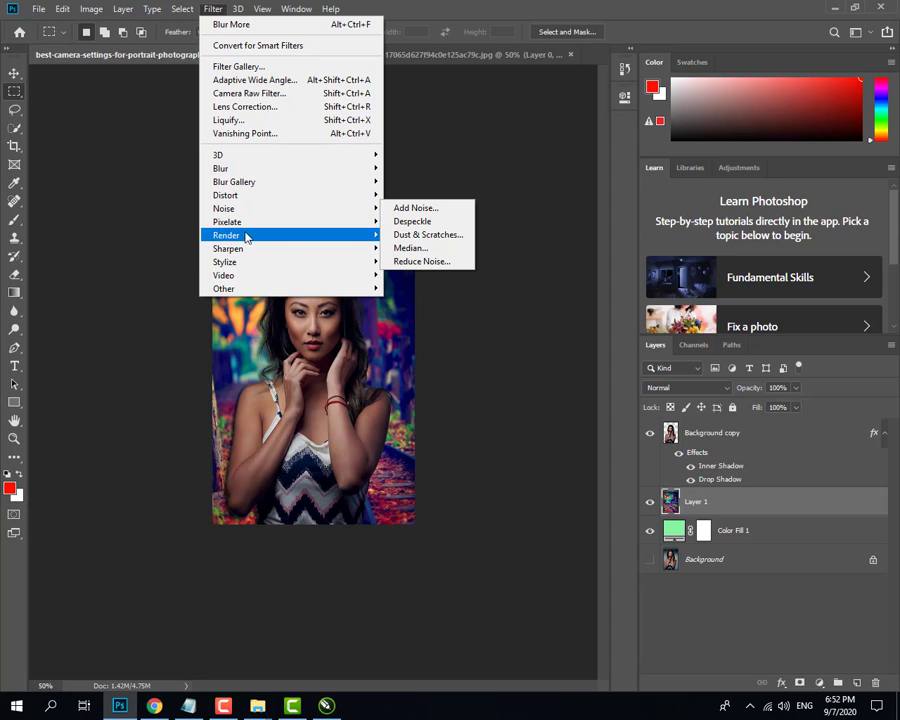
mouse_move(247, 249)
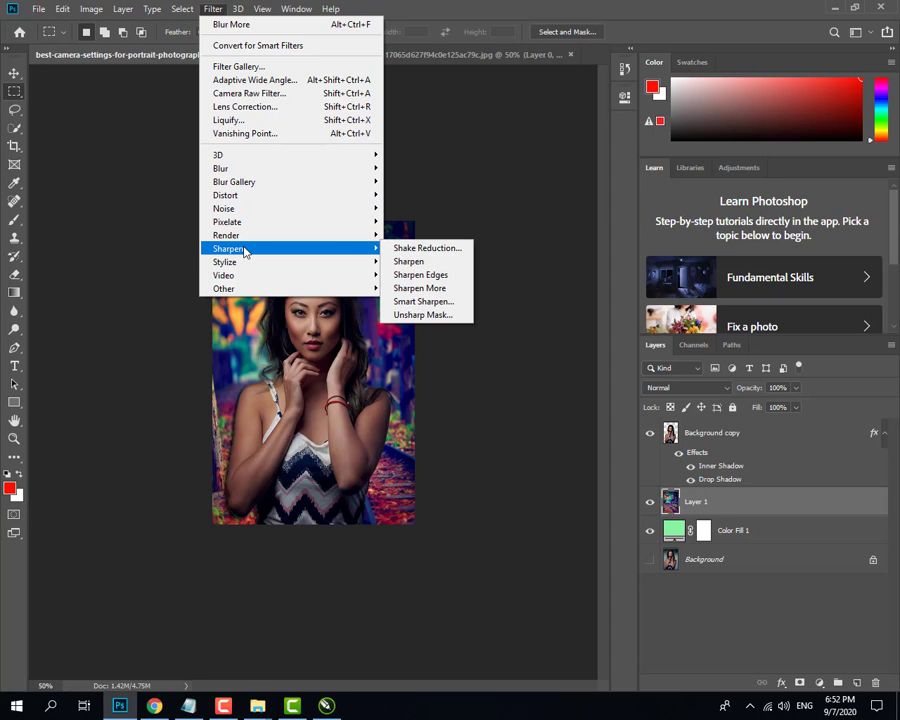
left_click(452, 262)
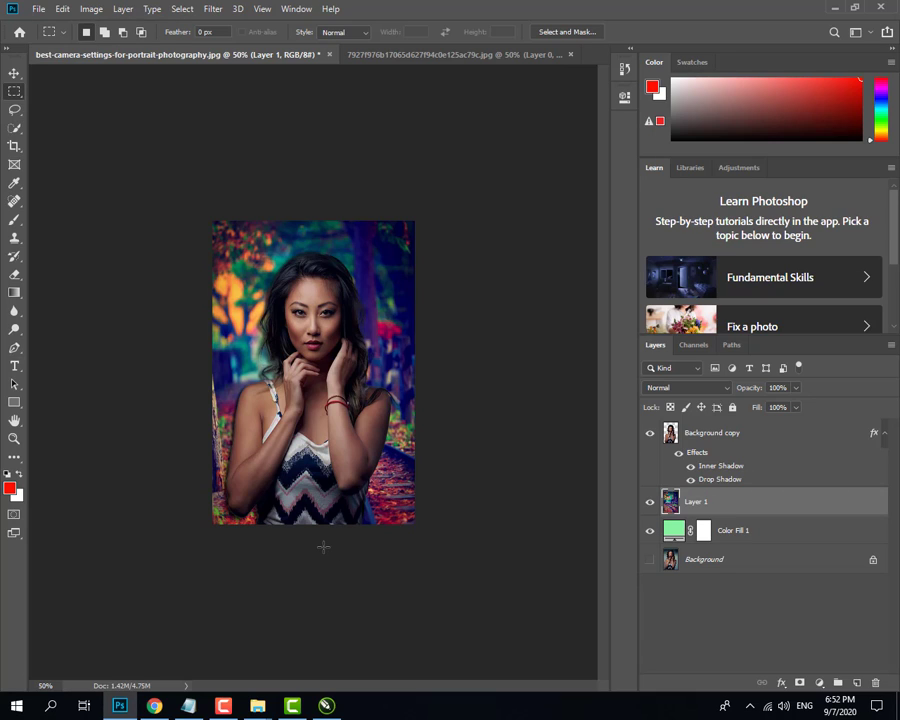
left_click(222, 706)
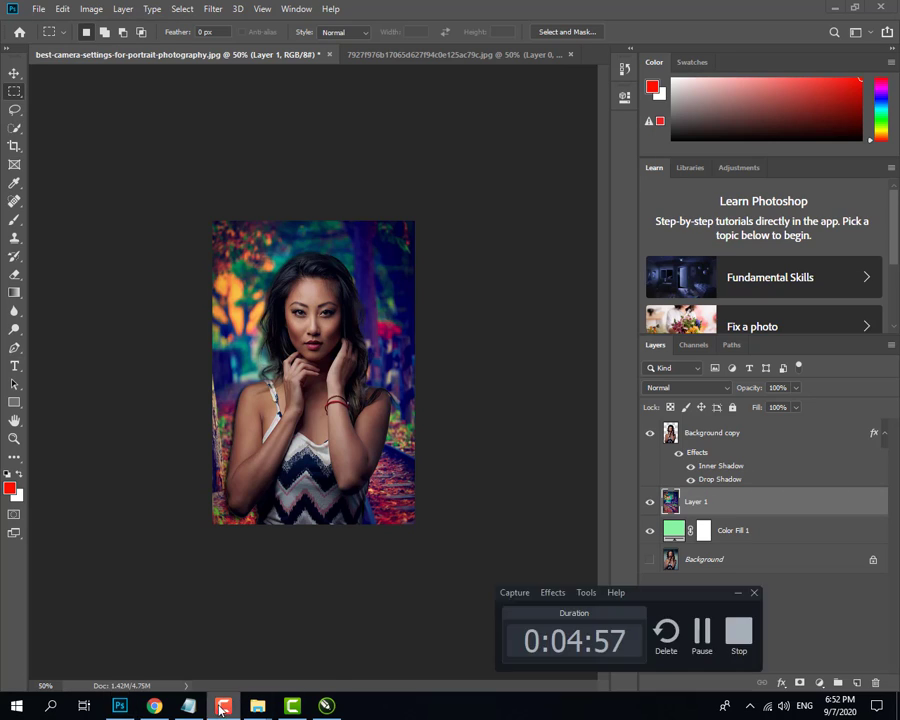
left_click(222, 706)
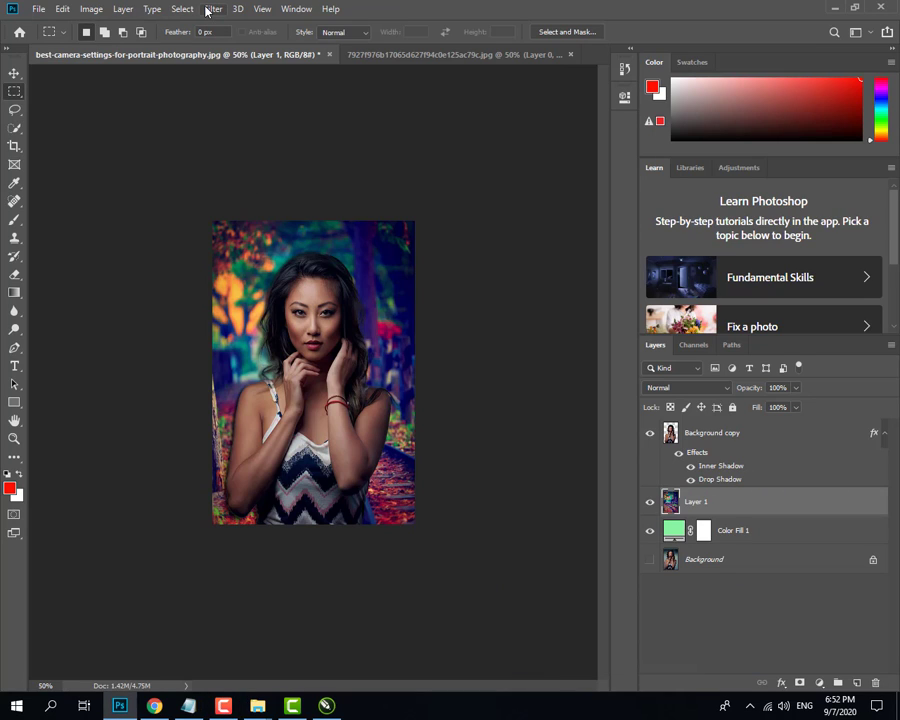
- Resample the image to a resolution of 300 pixels/inch and fit the whole picture in view
left_click(91, 9)
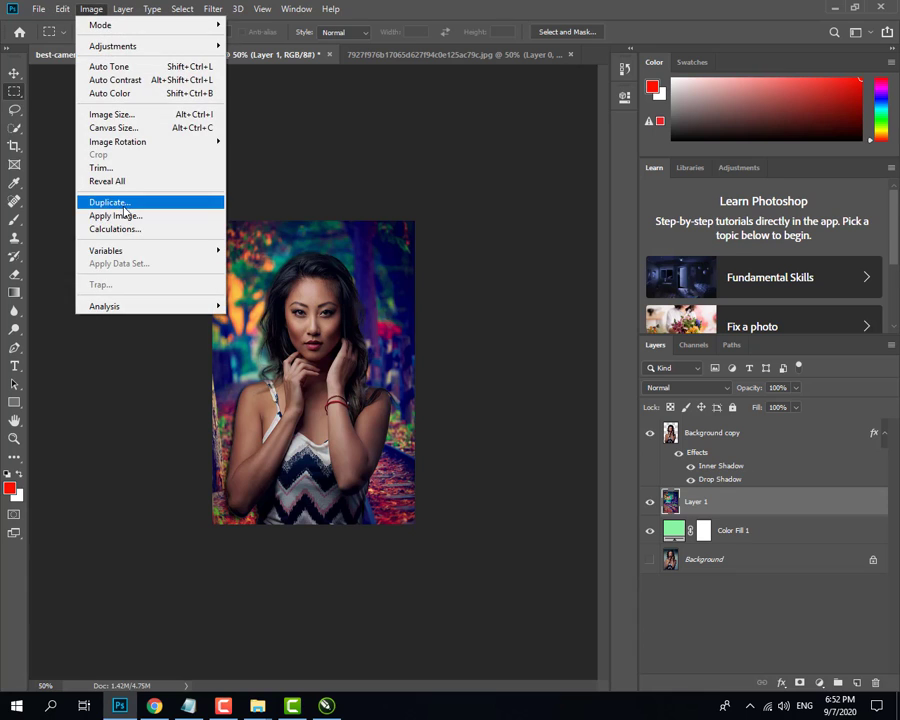
left_click(118, 114)
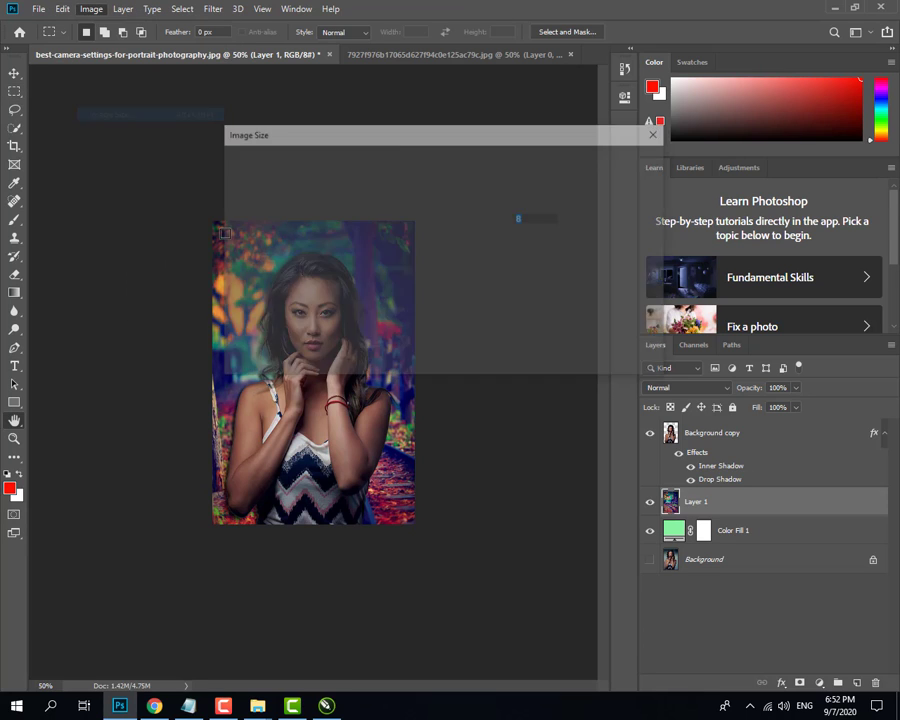
double_click(524, 263)
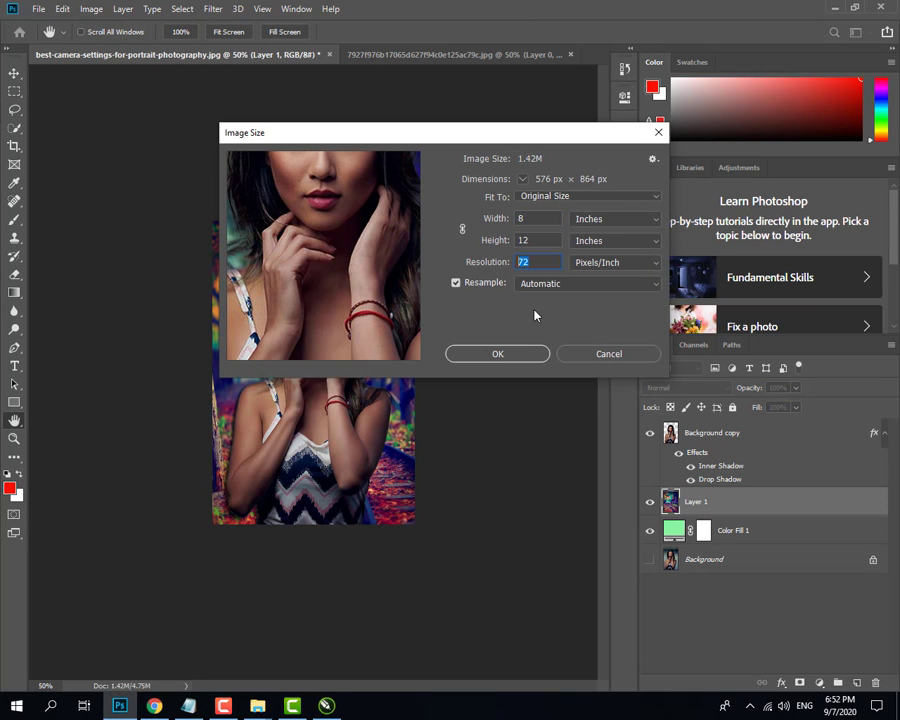
type("300")
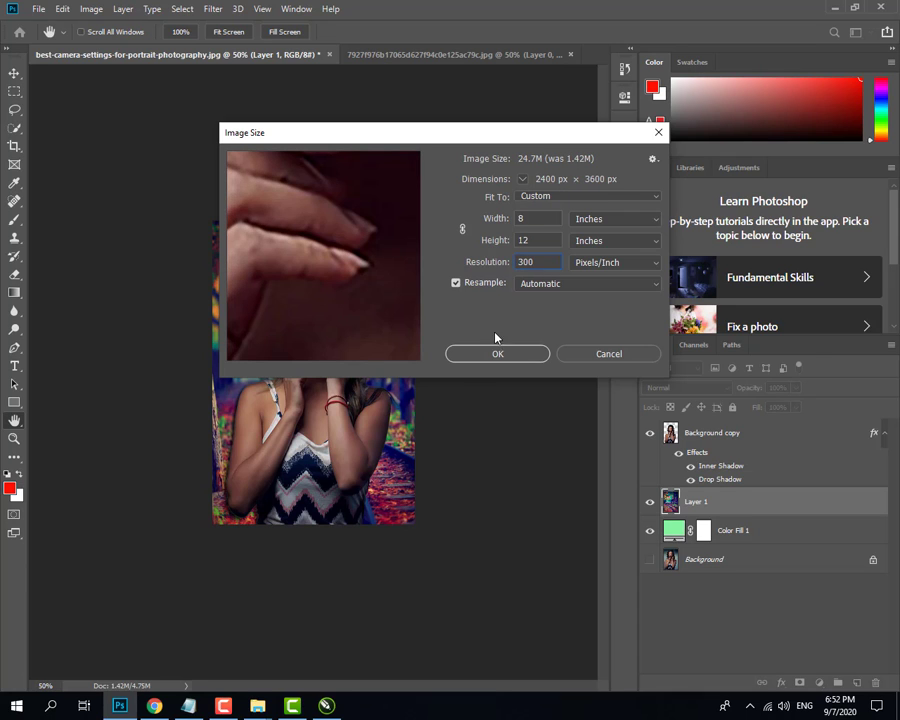
left_click(500, 355)
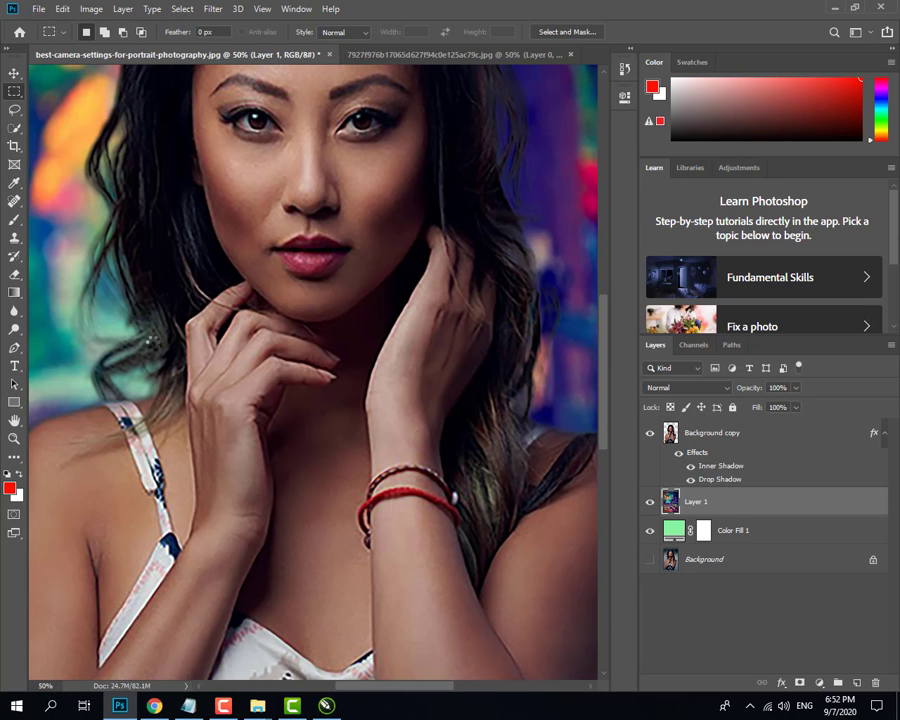
key("ctrl+minus")
key("ctrl+minus")
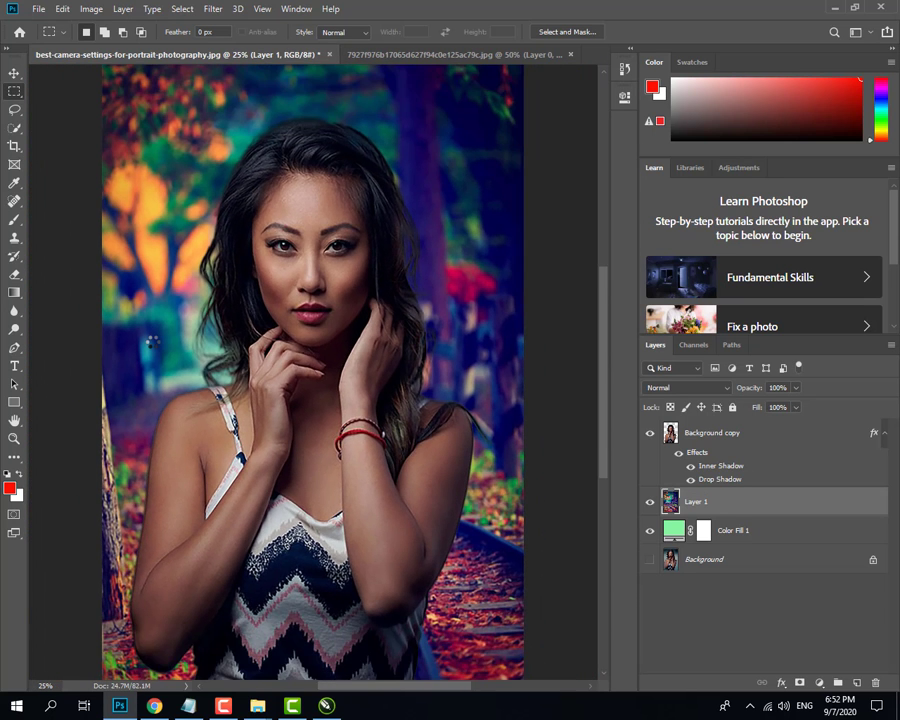
key("ctrl+minus")
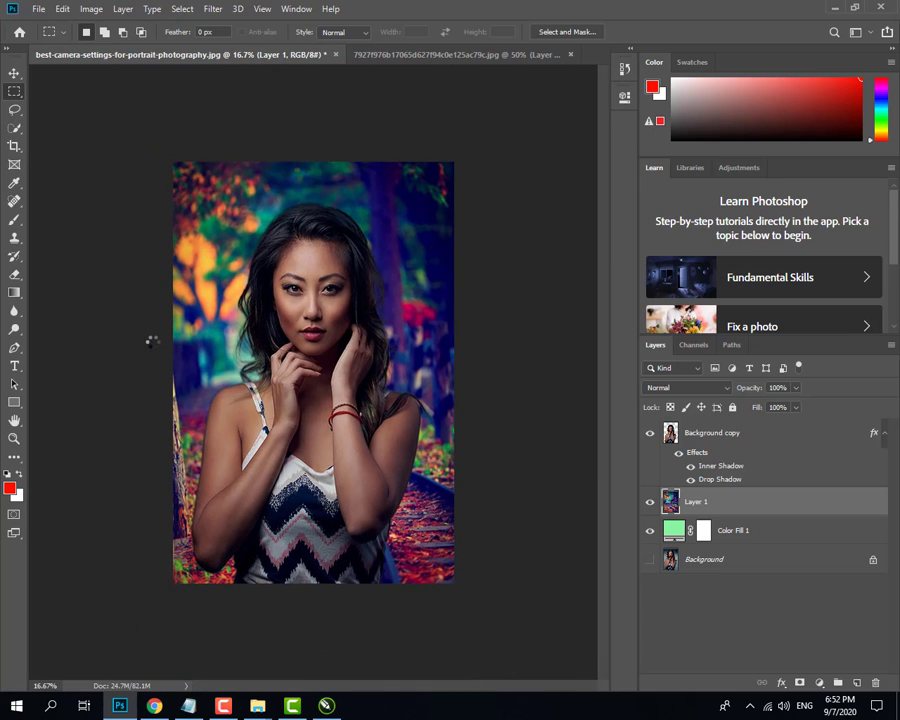
- Save a JPEG copy as "best-camera-settings-for-portrait-photography -1" in folder 1 with maximum quality 12 and progressive format
left_click(46, 15)
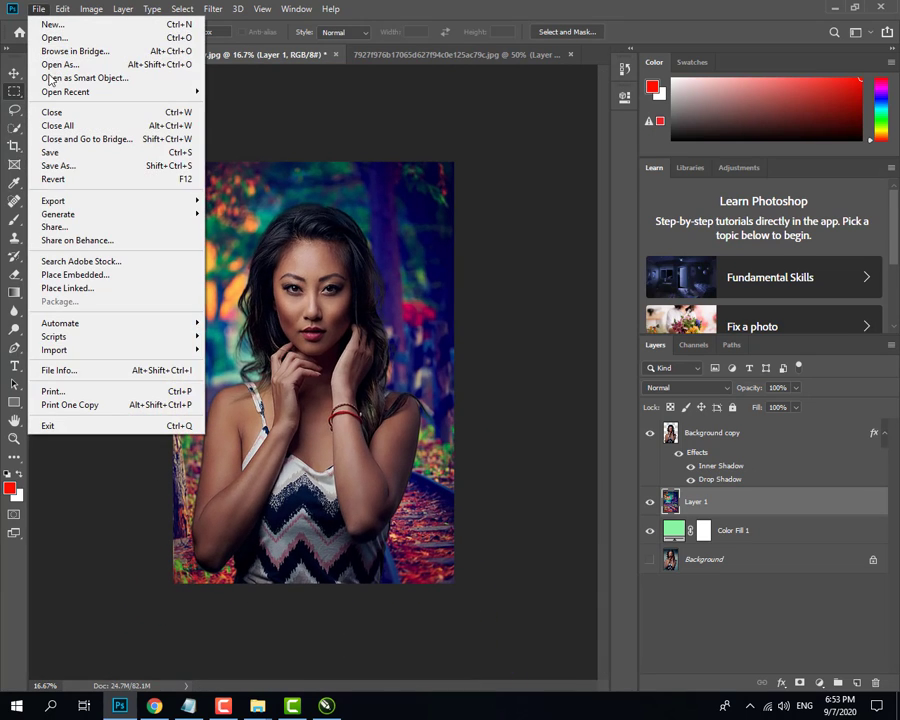
left_click(56, 168)
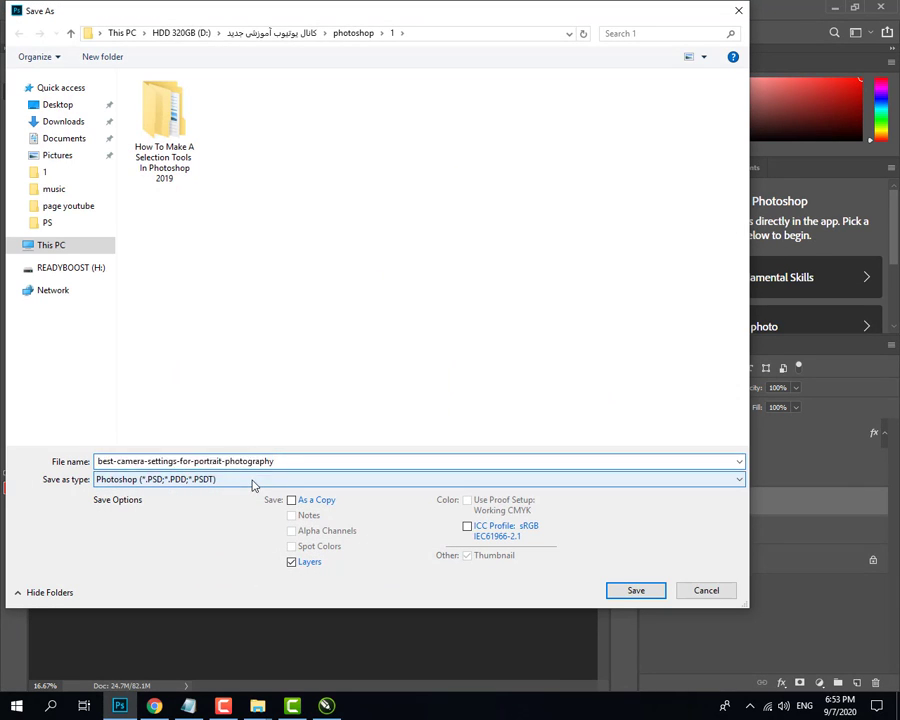
left_click(252, 481)
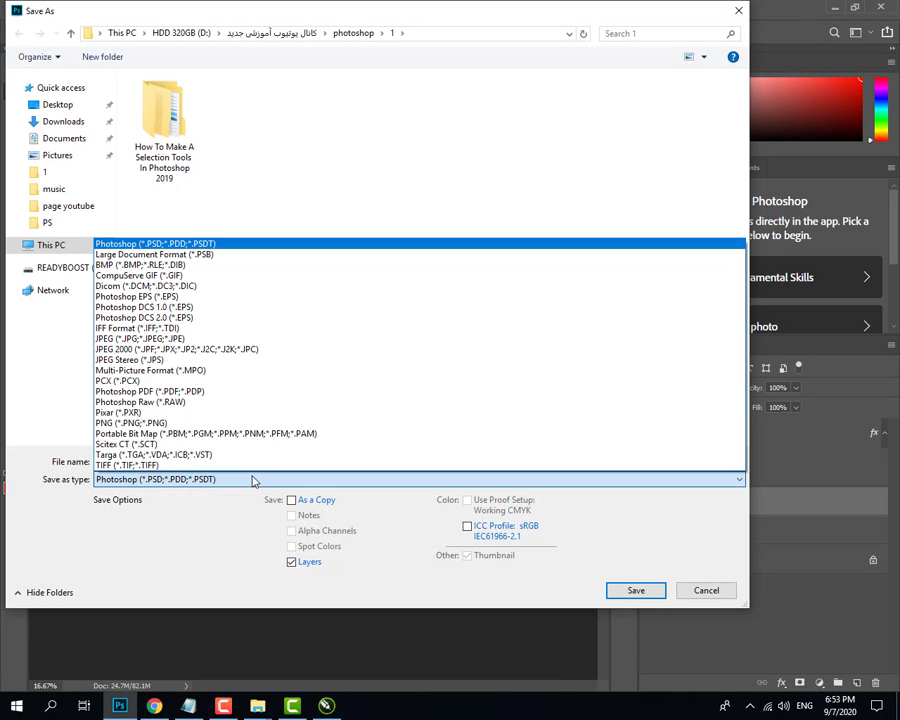
left_click(152, 338)
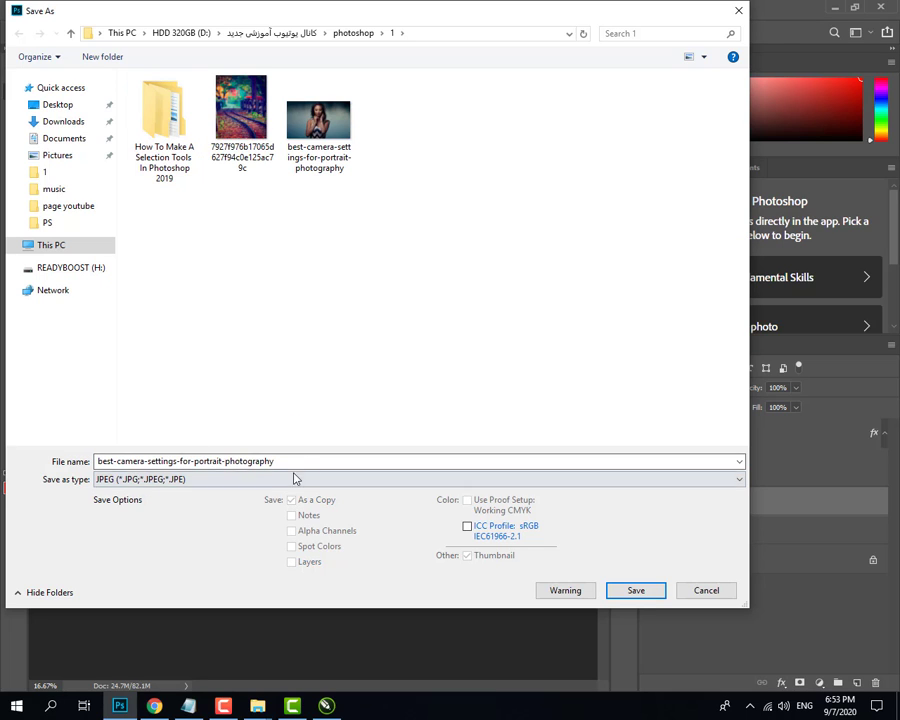
left_click(330, 461)
left_click(331, 461)
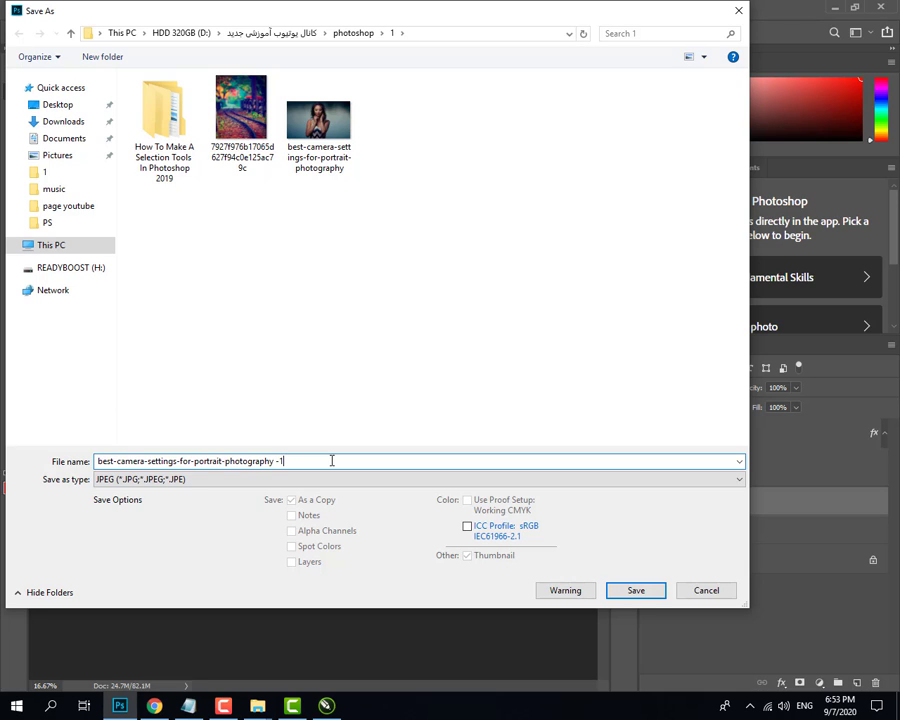
left_click(632, 591)
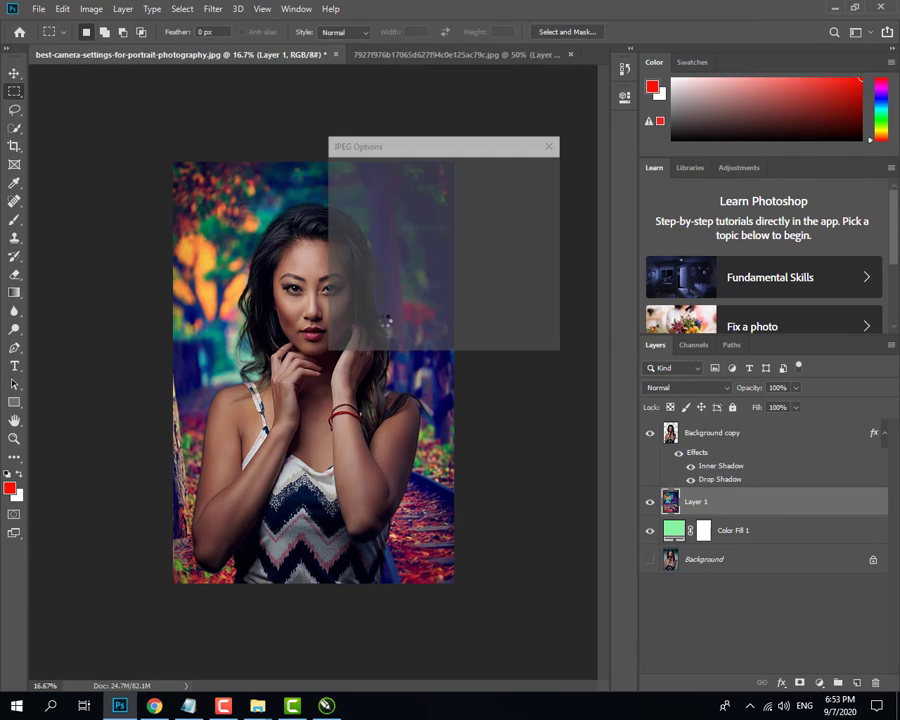
left_click_drag(437, 241, 480, 238)
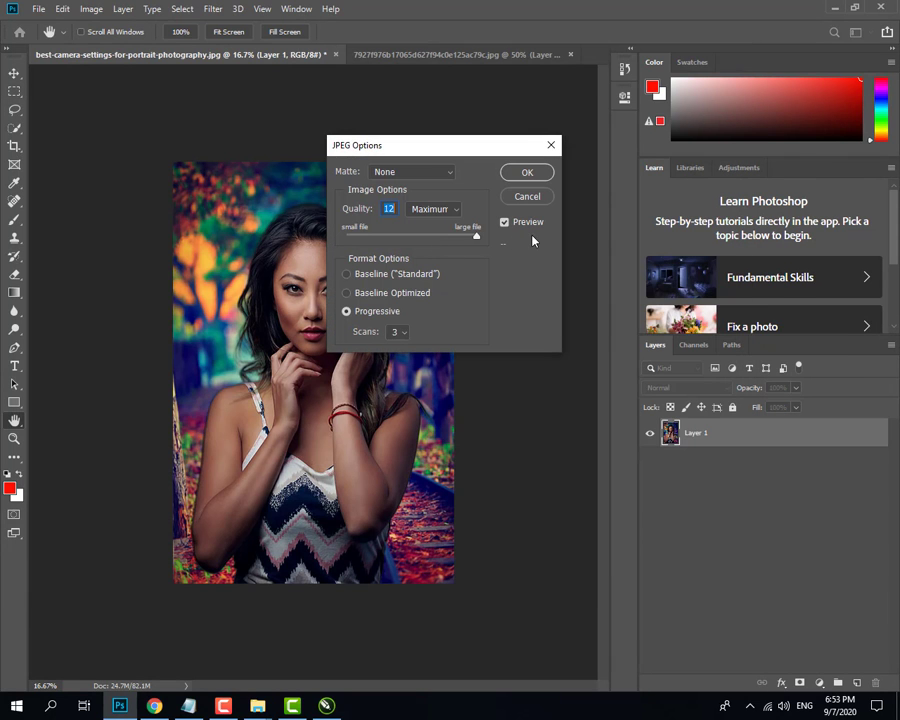
left_click(527, 172)
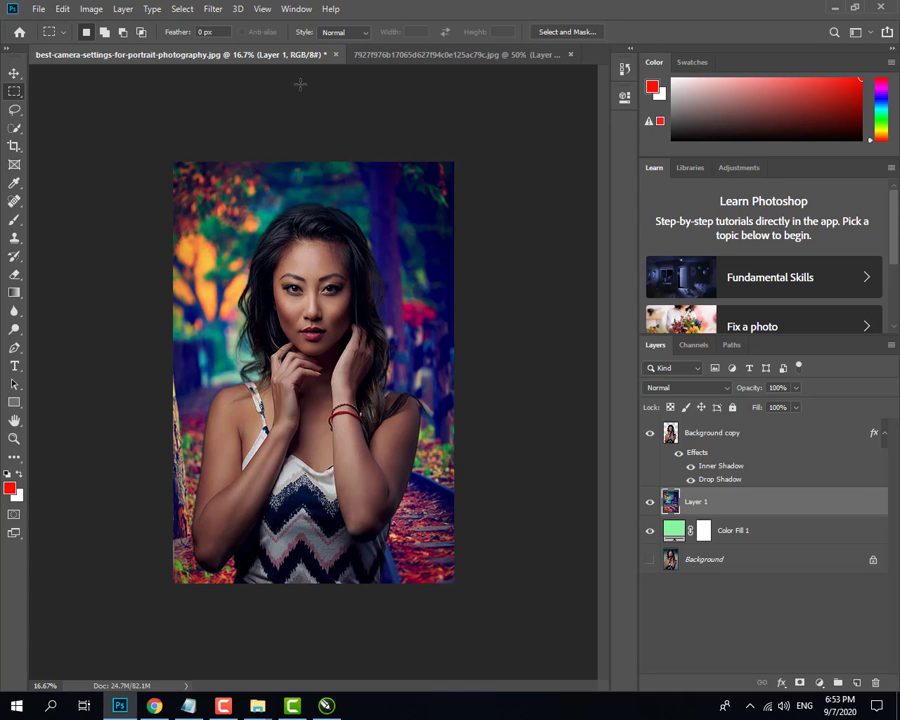
- Start saving the layered document and create and open a new folder named psd inside the photoshop folder
key("ctrl+shift+s")
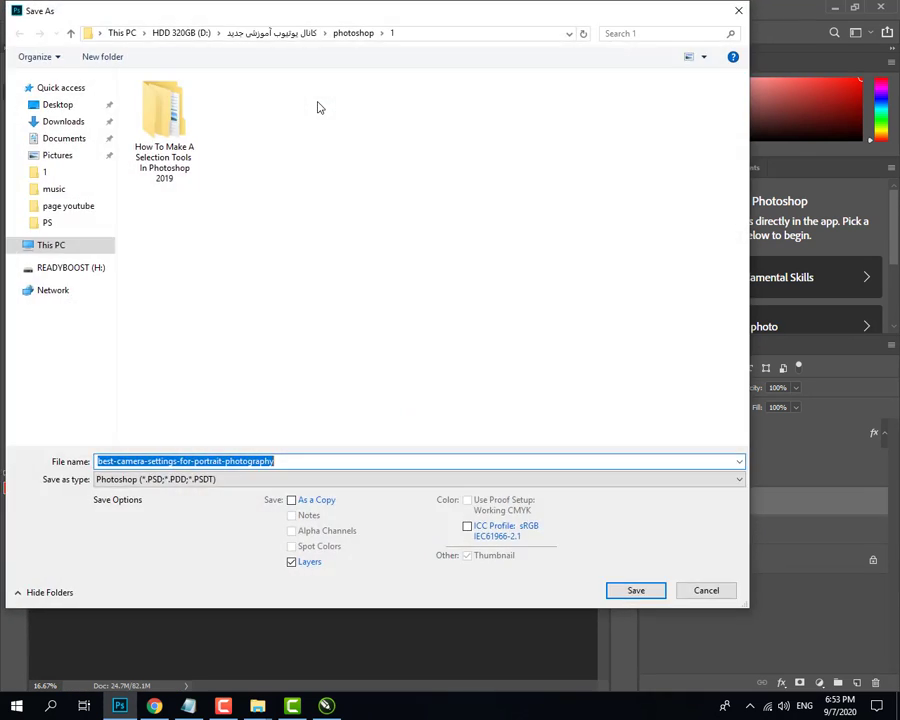
double_click(182, 184)
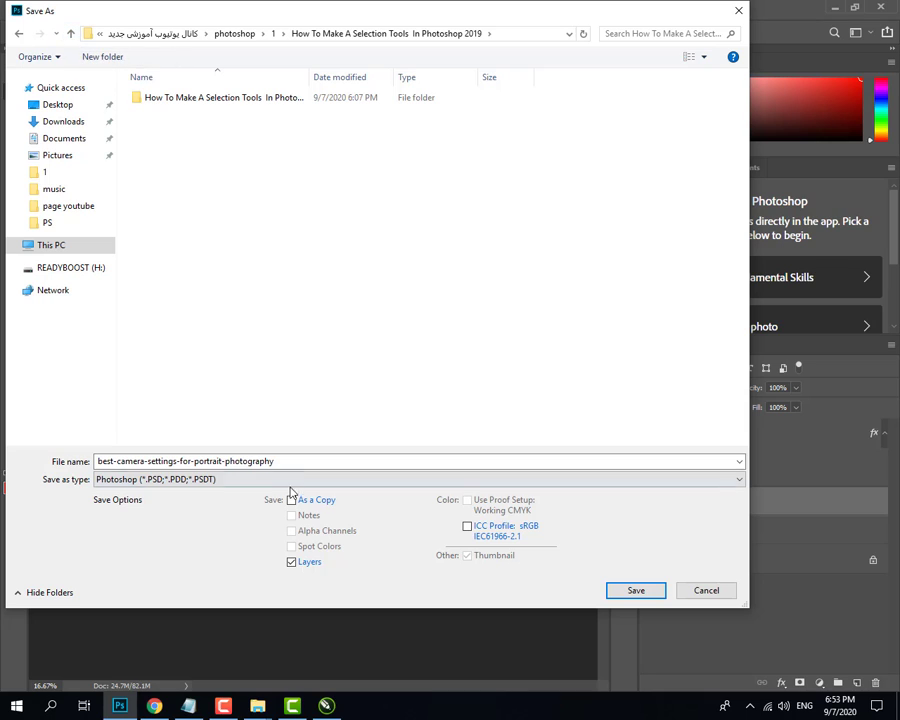
left_click(308, 462)
left_click(636, 590)
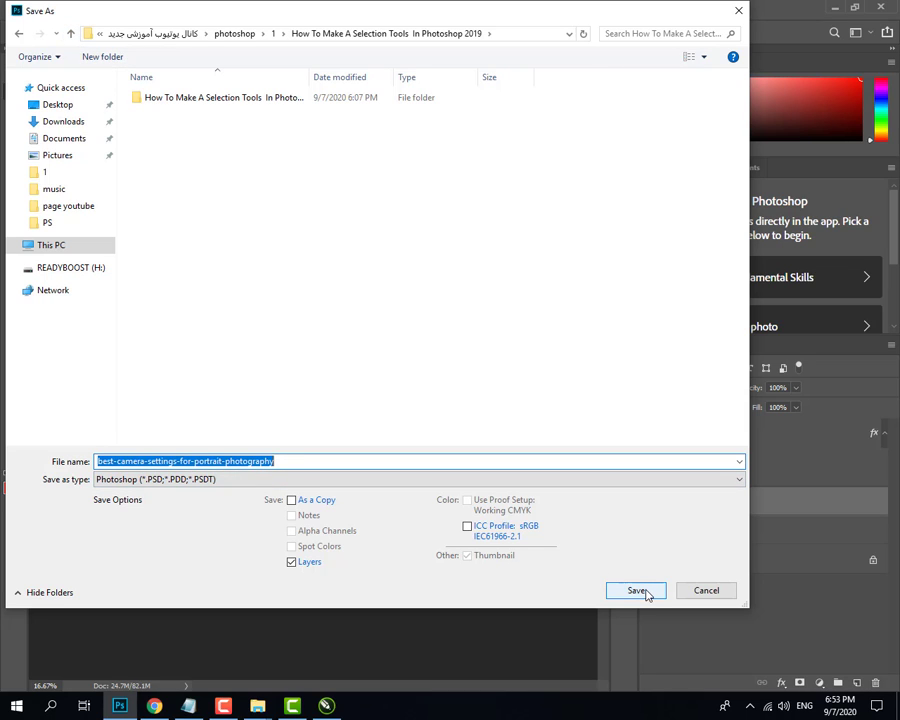
left_click(70, 34)
left_click(70, 34)
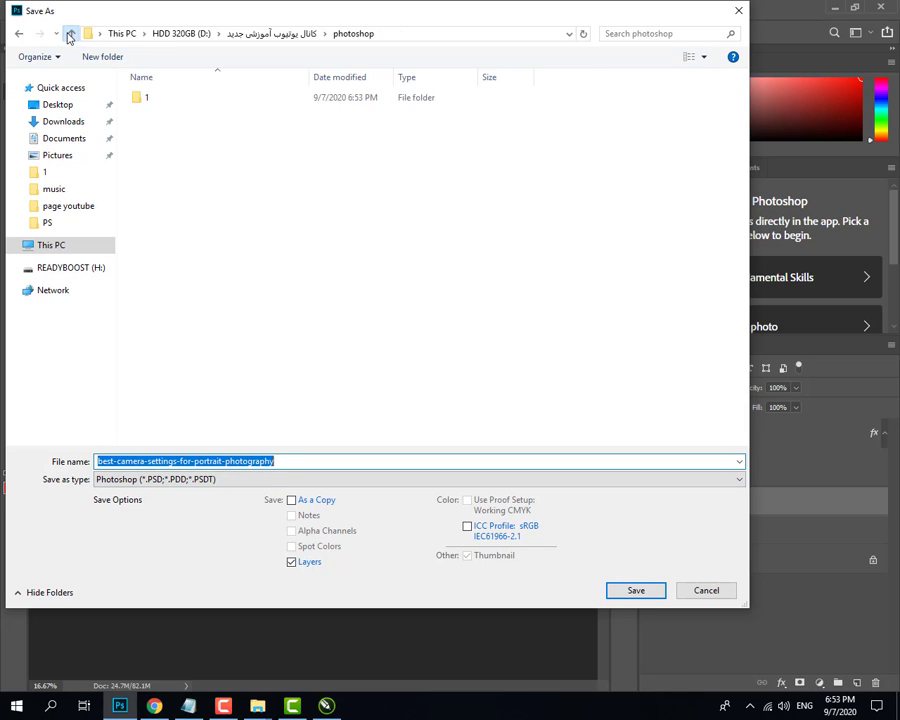
right_click(189, 190)
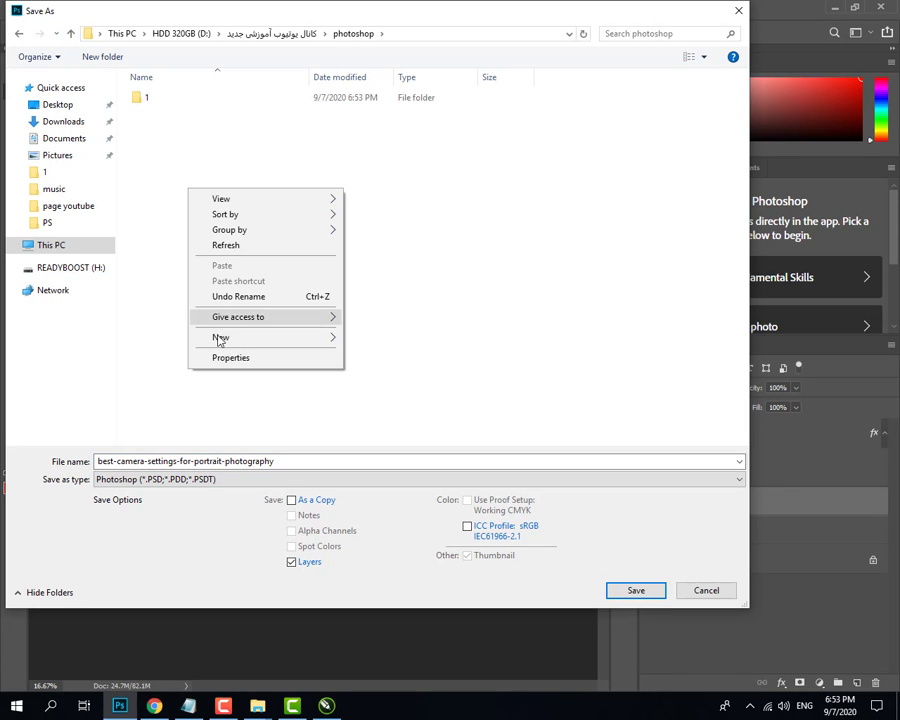
mouse_move(270, 337)
left_click(376, 339)
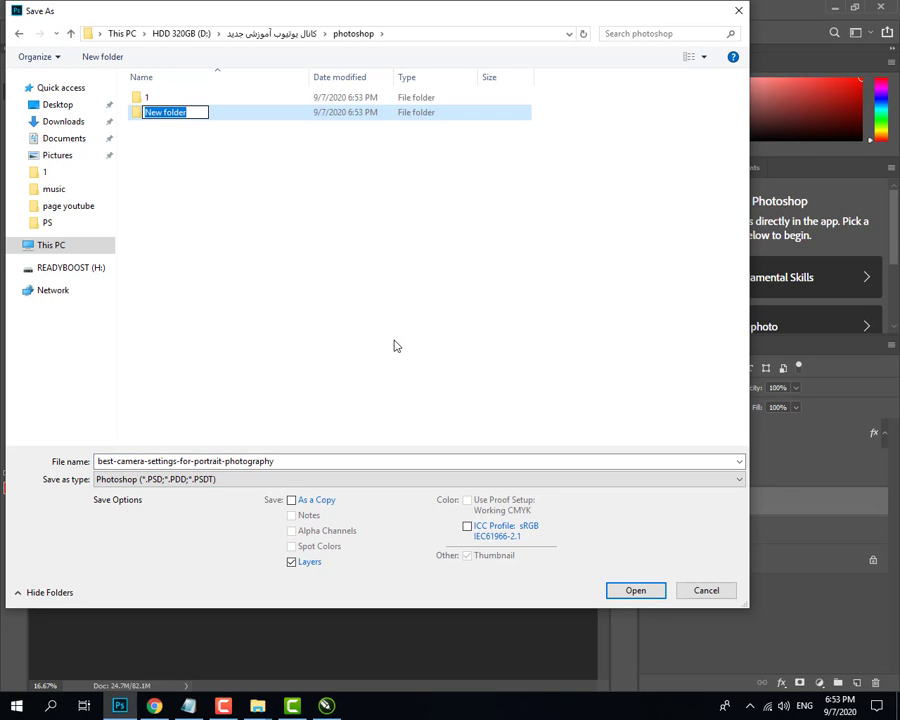
type("psd")
key("Return")
key("Return")
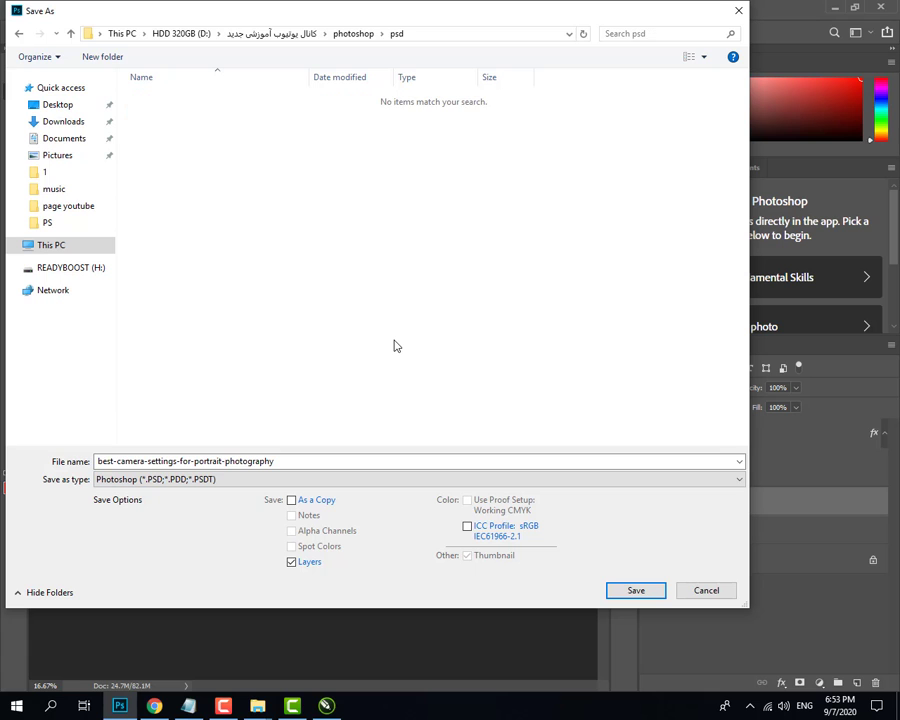
- Save the layered document as the Photoshop file best-camera-settings-for-portrait-photography in the psd folder, with Maximize Compatibility on
double_click(300, 461)
left_click(641, 592)
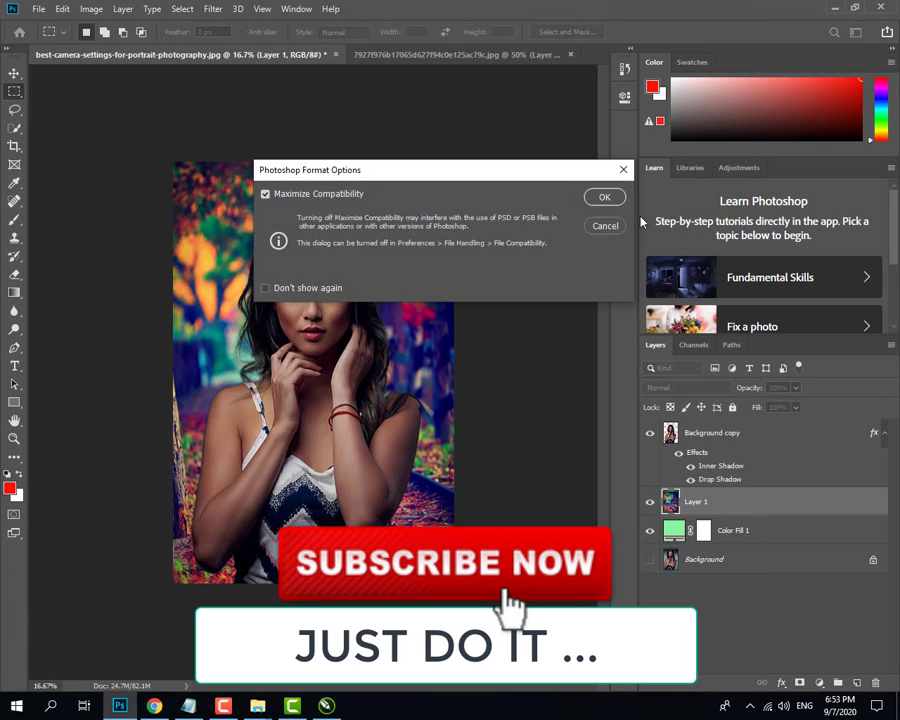
left_click(604, 198)
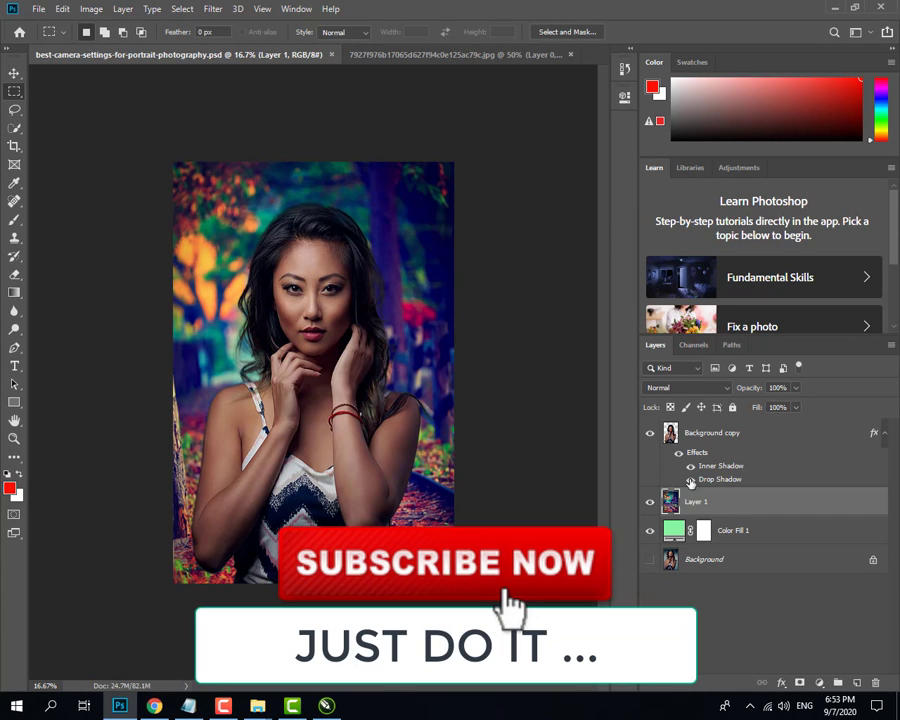
- Show the original Background photo alone by hiding Color Fill 1, Layer 1 and Background copy
left_click(683, 537)
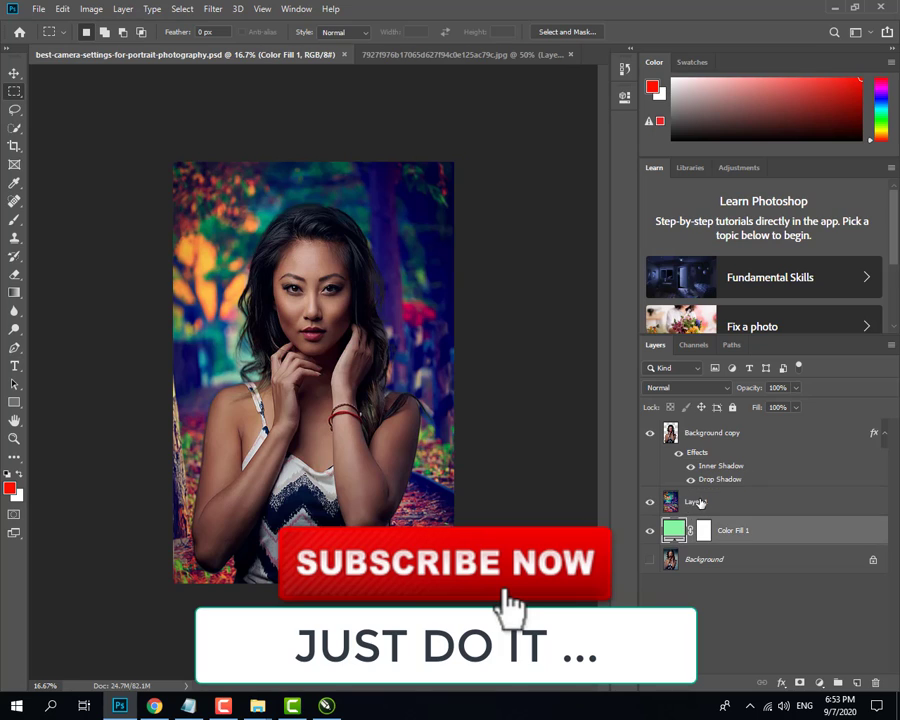
left_click(668, 501)
left_click(650, 560)
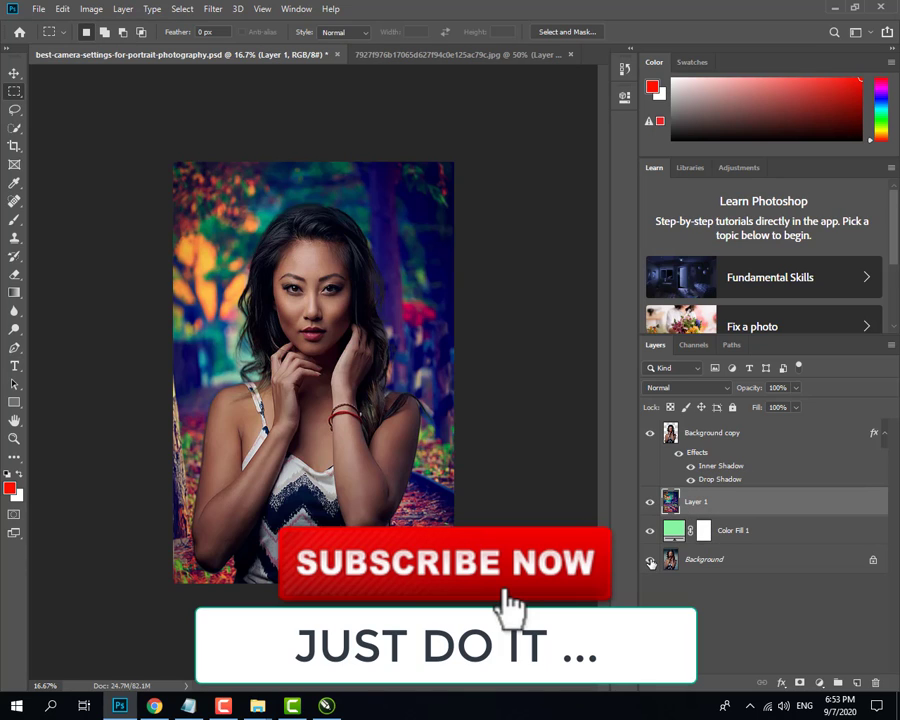
left_click(650, 531)
left_click(650, 503)
left_click(650, 433)
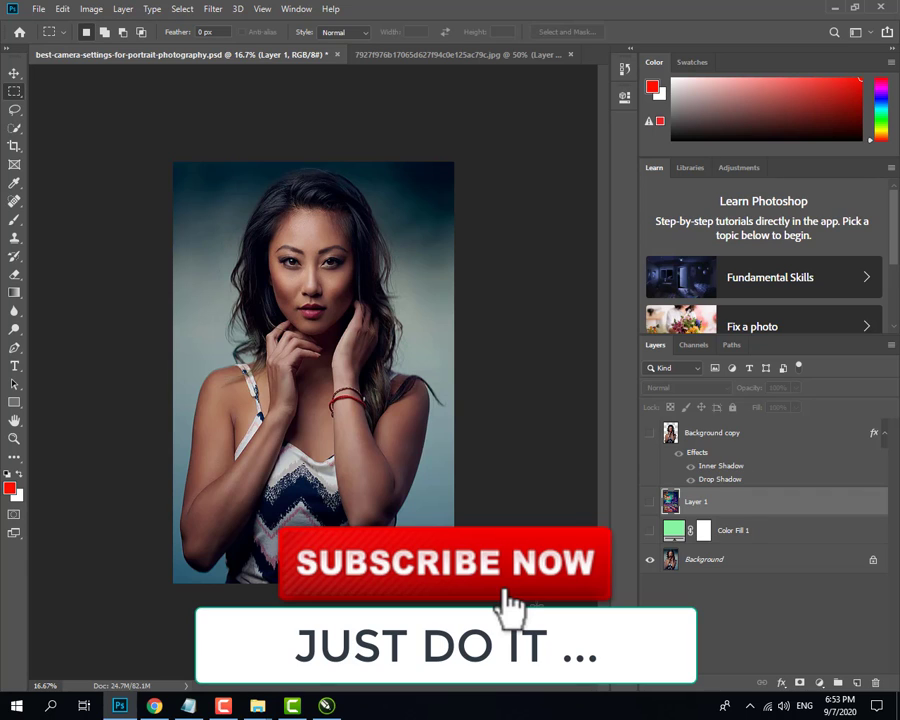
- Hide the Background photo and show Color Fill 1, Layer 1 and Background copy to view the finished composite
left_click(650, 561)
left_click(650, 531)
left_click(650, 502)
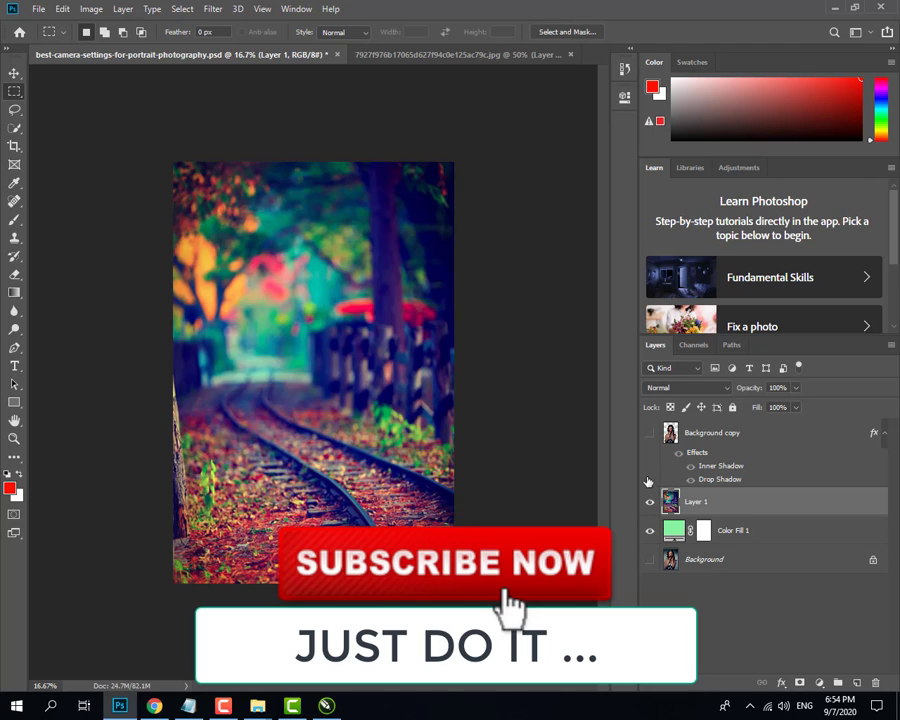
left_click(650, 433)
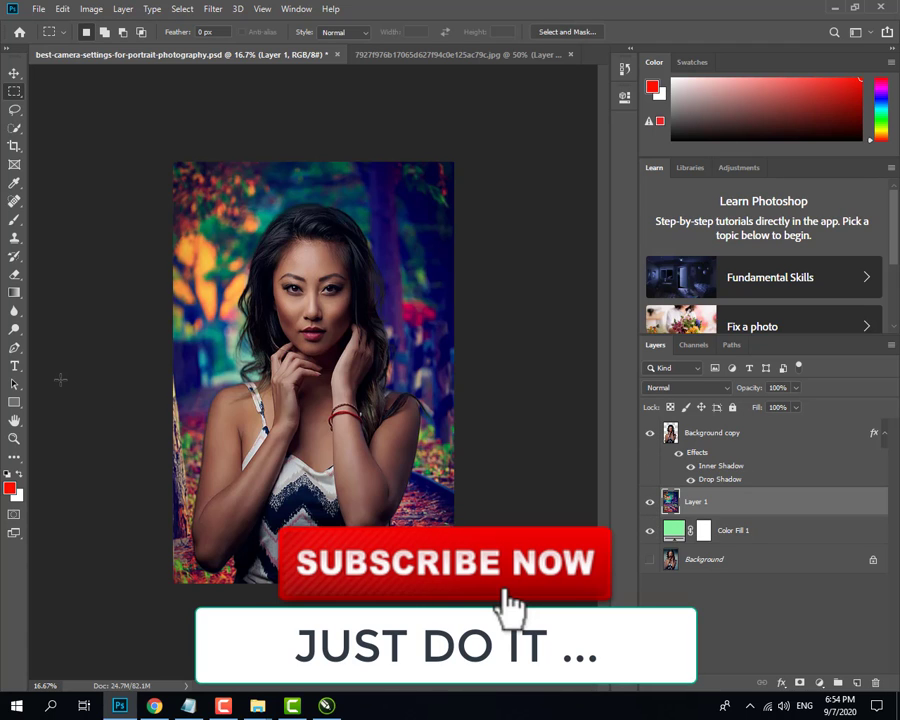